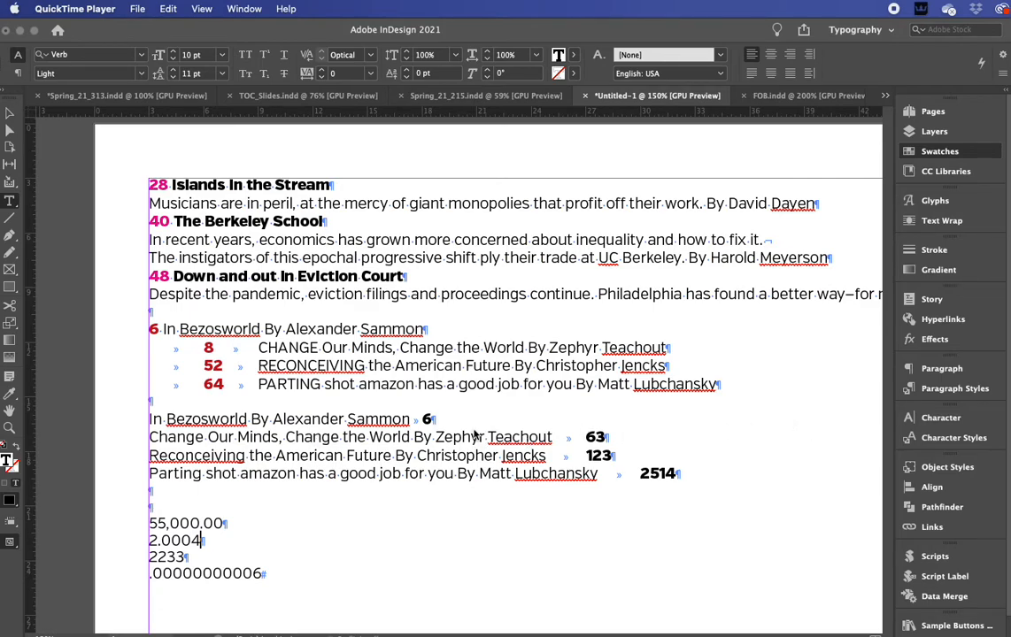
Insert an Indent to Here character directly before the title "Islands In the Stream" in the first entry
scroll(476, 435, right, 1)
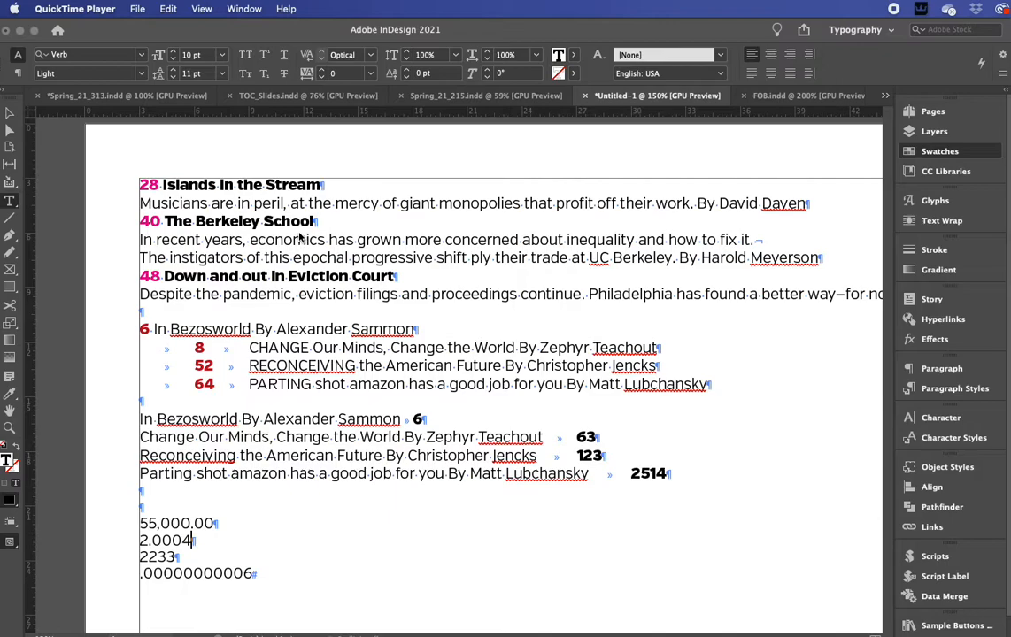
click(194, 37)
drag(220, 46, 215, 34)
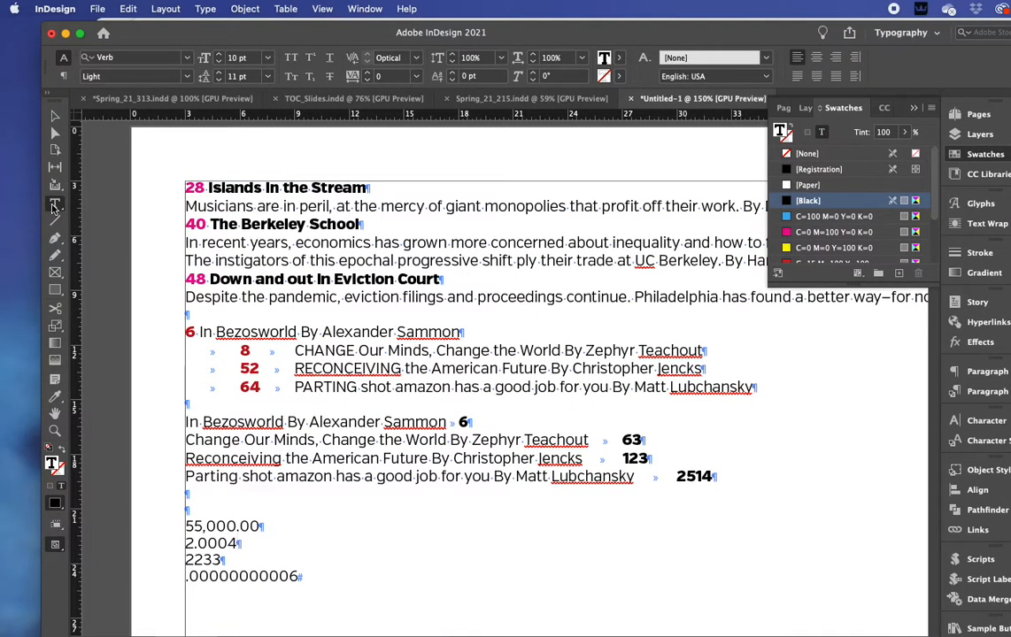
click(208, 188)
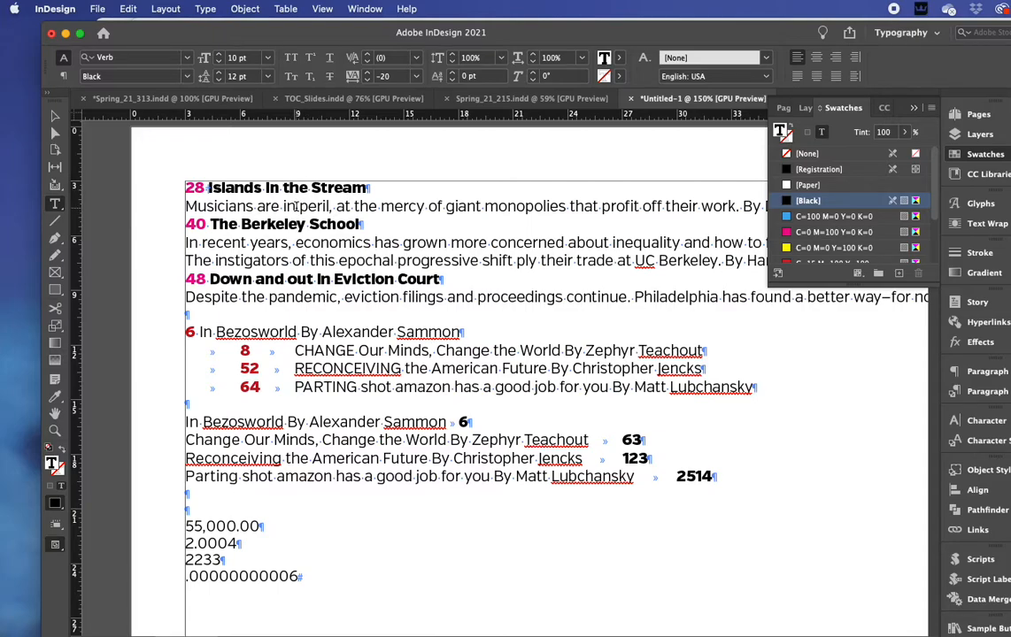
Replace the paragraph return after "Islands In the Stream" with a forced line break so the description joins the title's paragraph
click(296, 206)
click(379, 187)
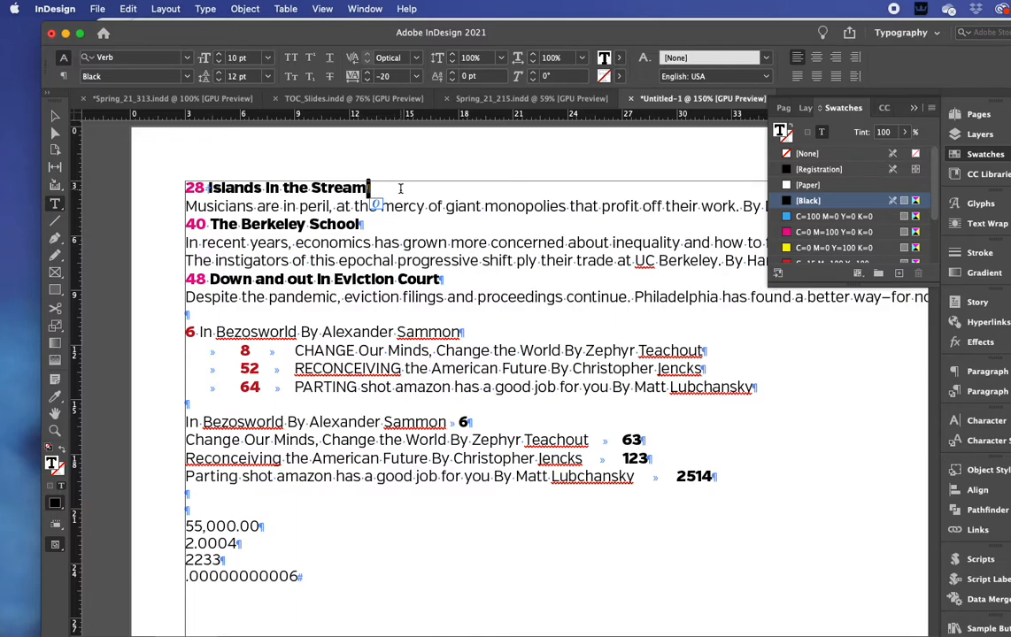
key(Return)
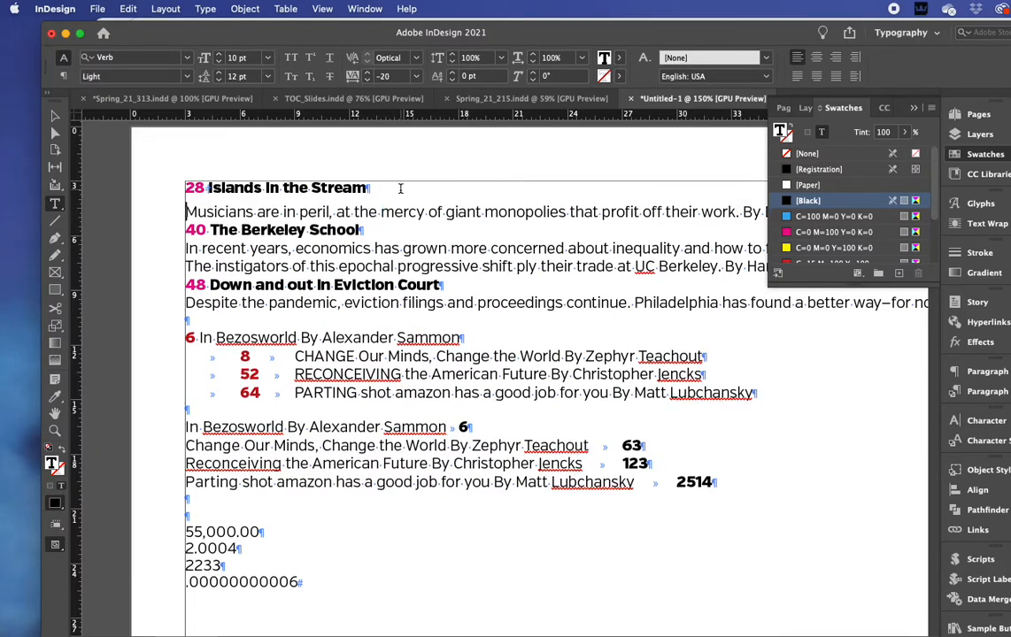
key(BackSpace)
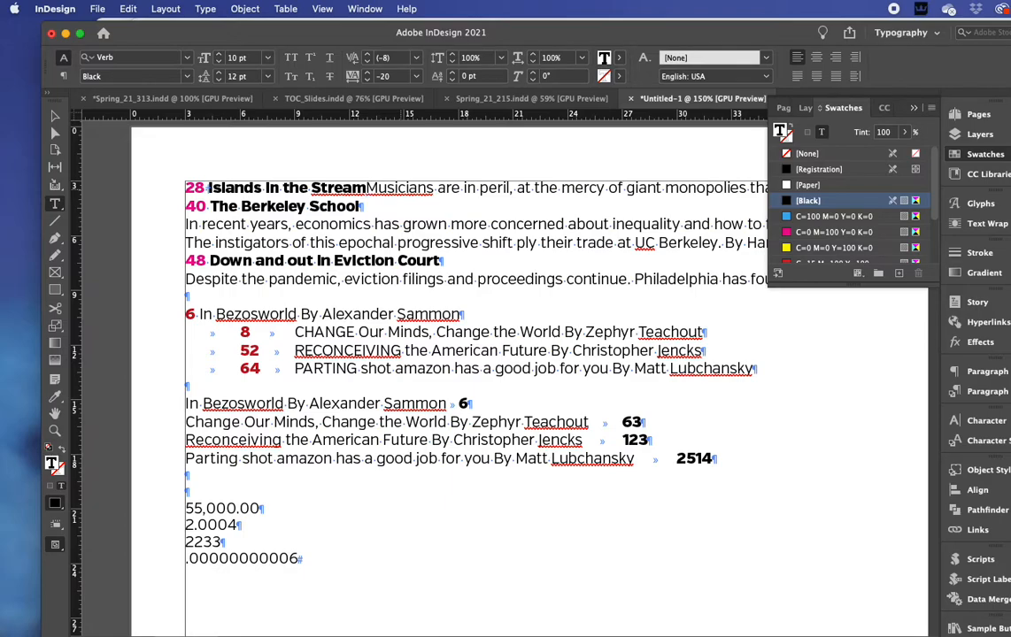
key(Return)
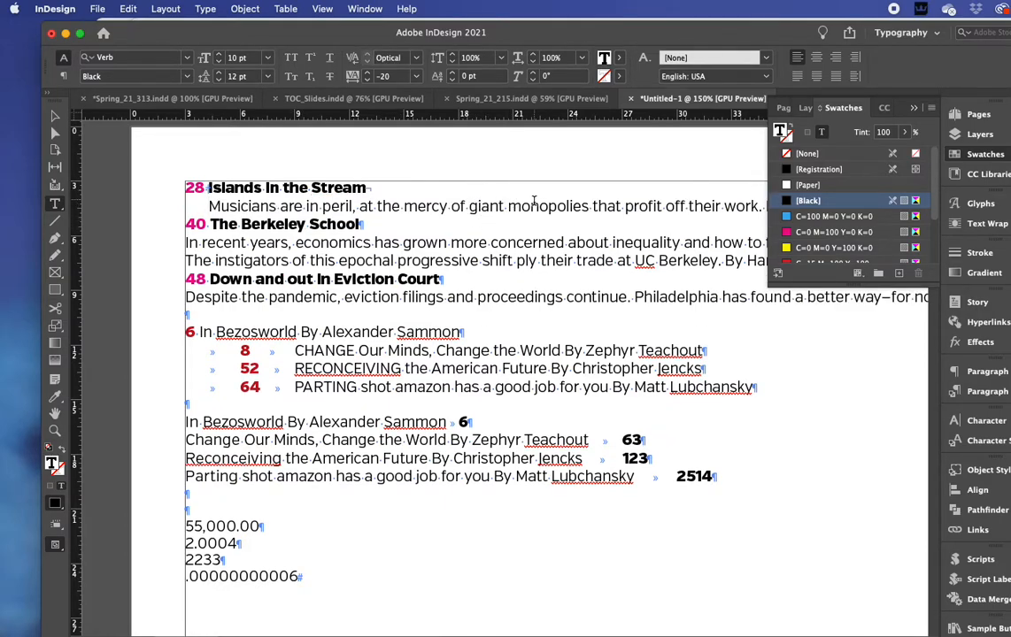
Switch to Preview screen mode and insert random filler text inside "monopolies" until the first entry's description wraps onto another line
click(155, 198)
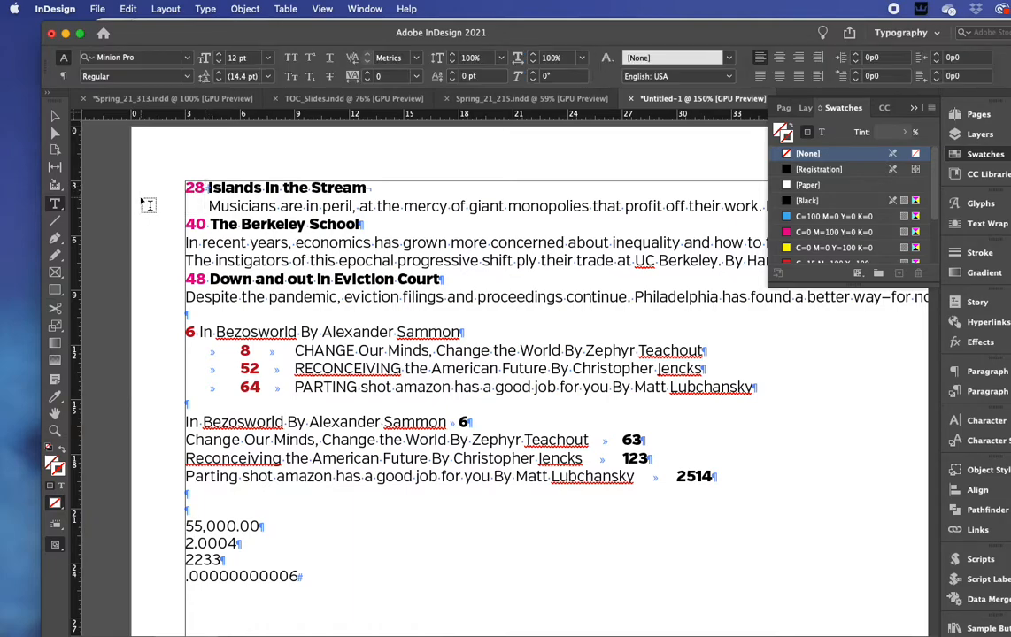
key(w)
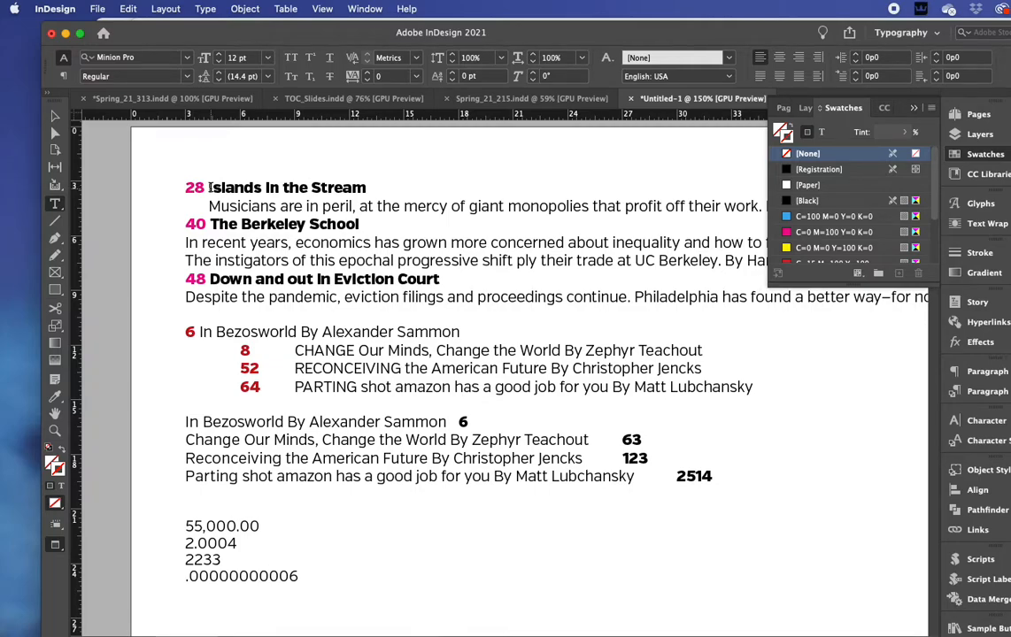
click(547, 206)
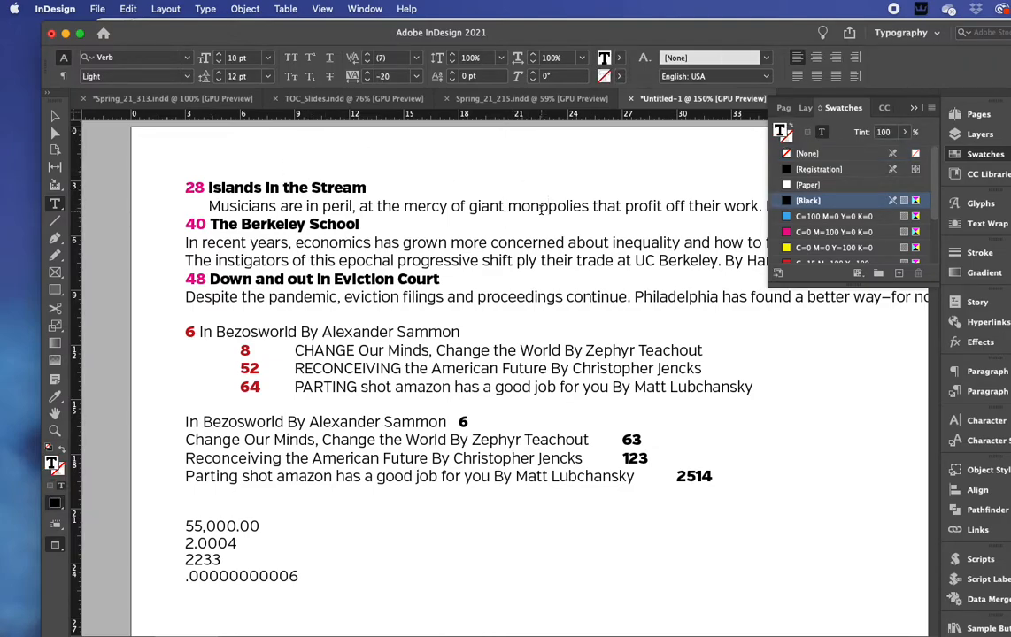
text(kds;fjsdkfjsdl;kfjlkdsjflkdjflksdj)
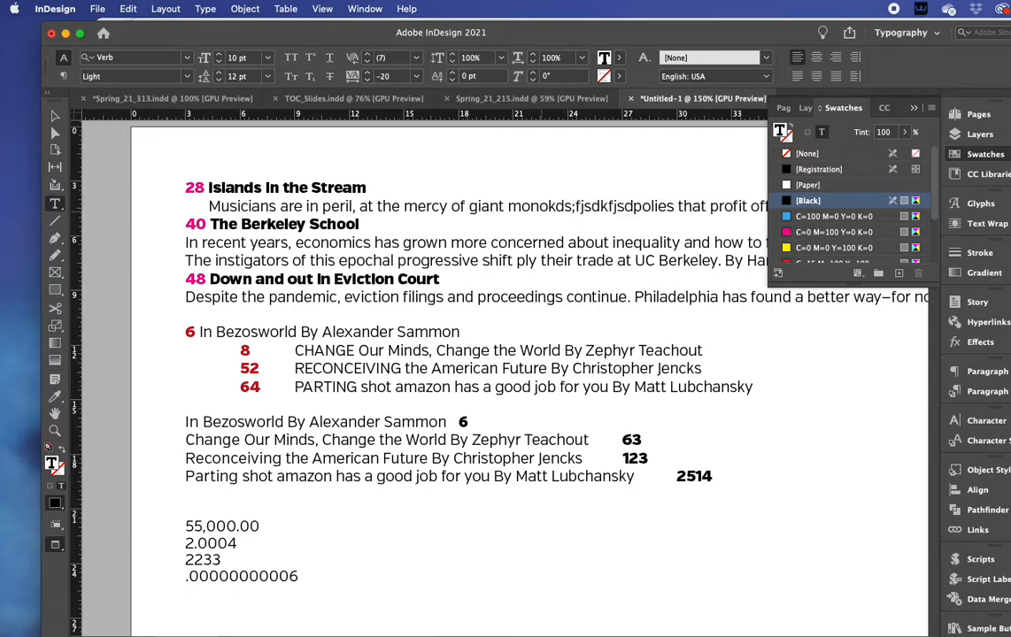
text(kd)
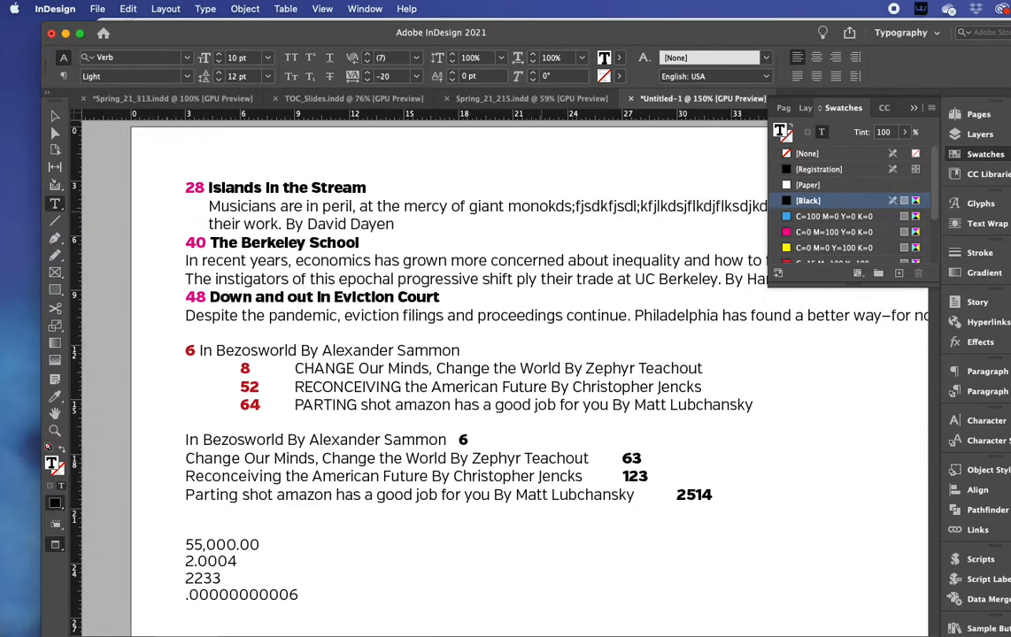
text(sjf;dkjfldsj)
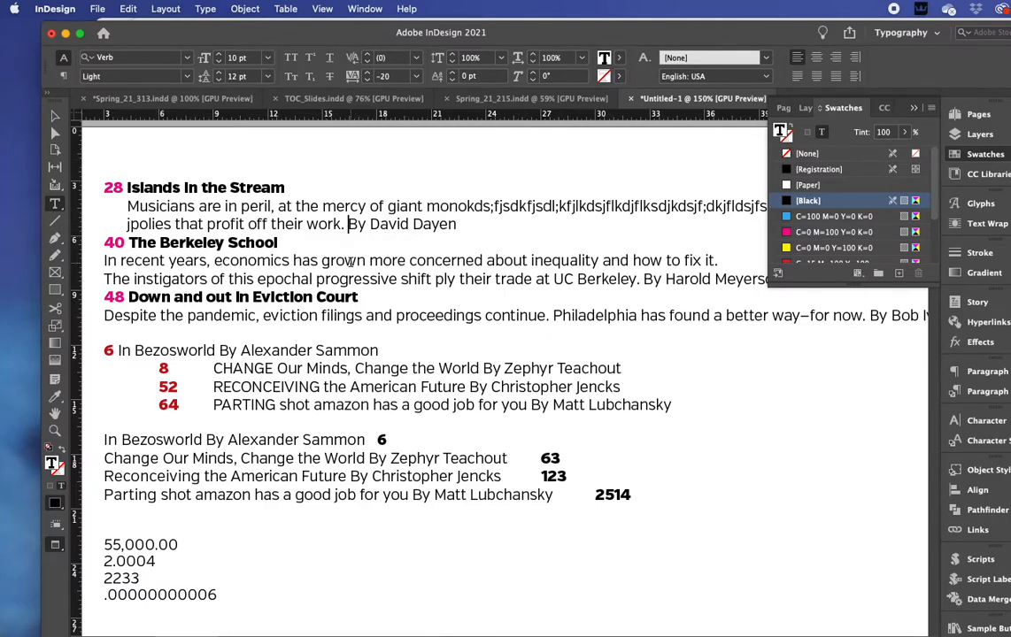
Try a paragraph break before the byline of the first entry, and remove it again
key(Return)
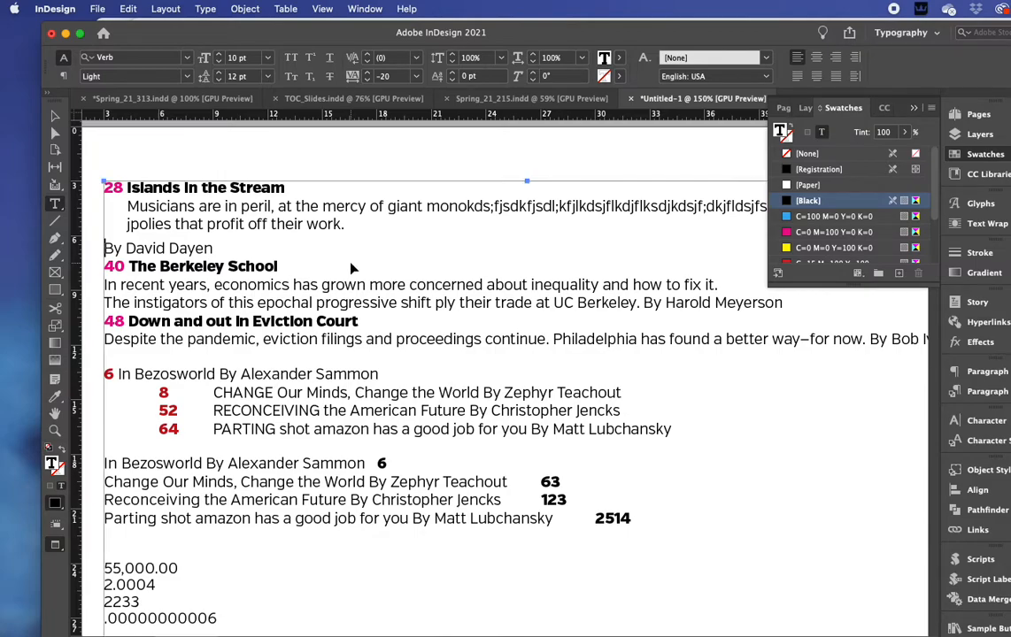
key(BackSpace)
scroll(351, 261, left, 2)
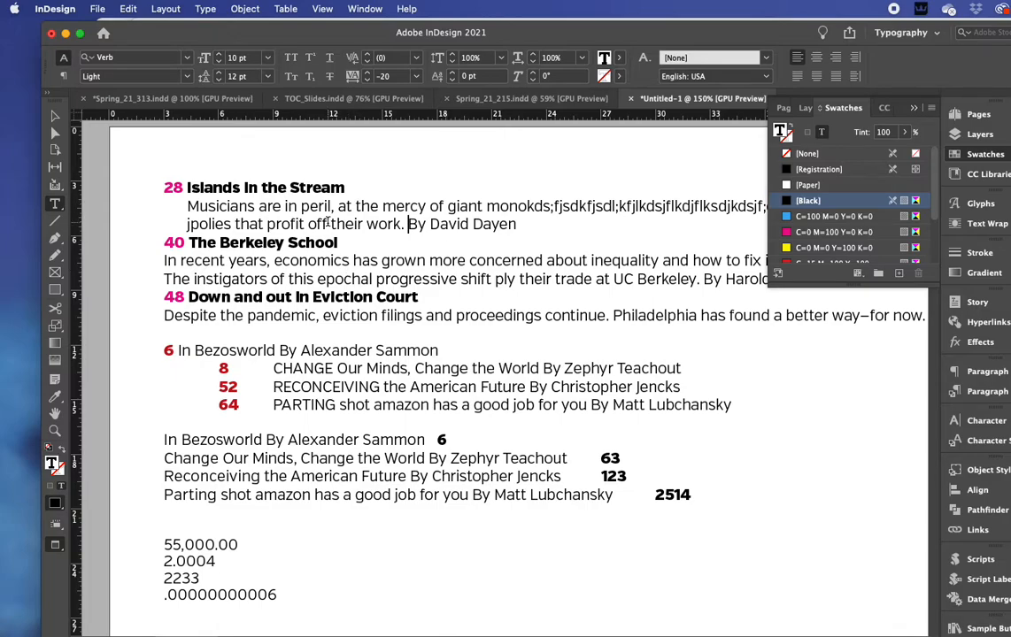
Set the space after the "Islands In the Stream" paragraph to 0p7
drag(322, 224, 336, 223)
scroll(339, 223, down, 1)
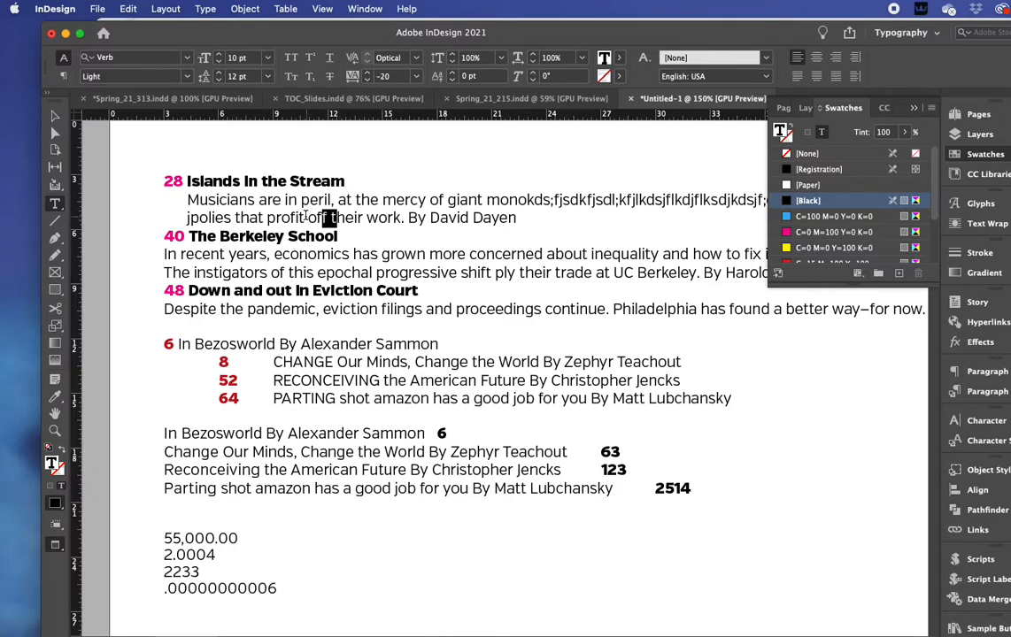
click(63, 77)
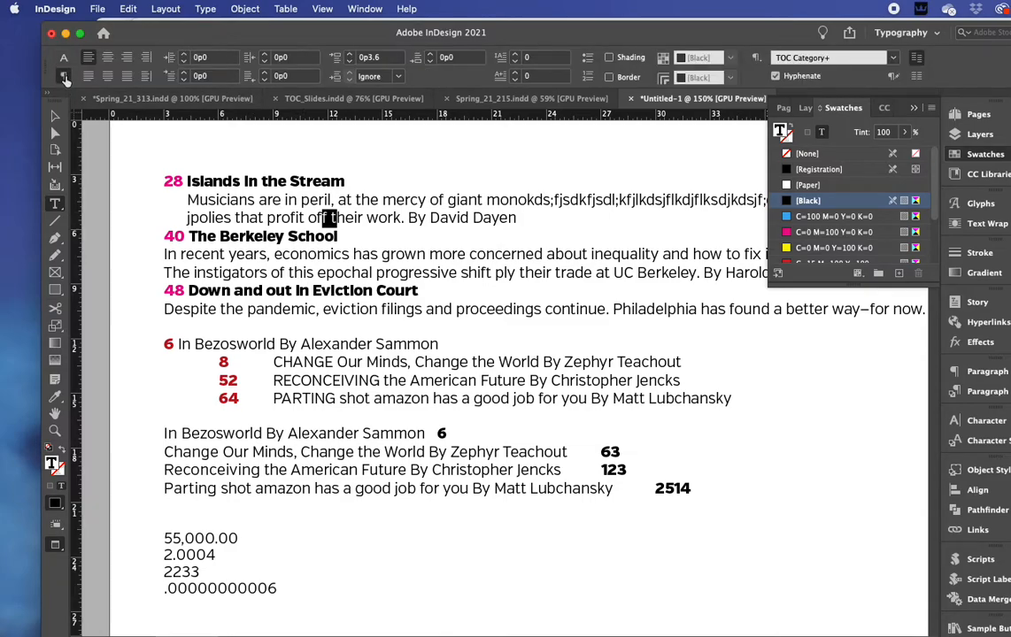
click(429, 55)
click(430, 54)
click(429, 54)
click(429, 54)
click(429, 54)
click(430, 54)
click(430, 54)
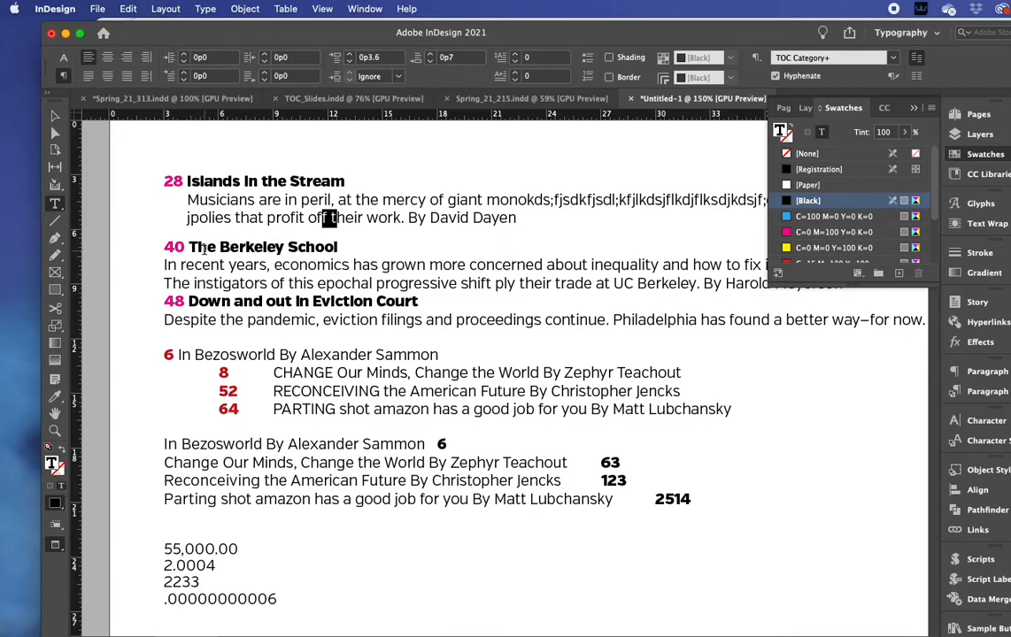
drag(206, 250, 221, 277)
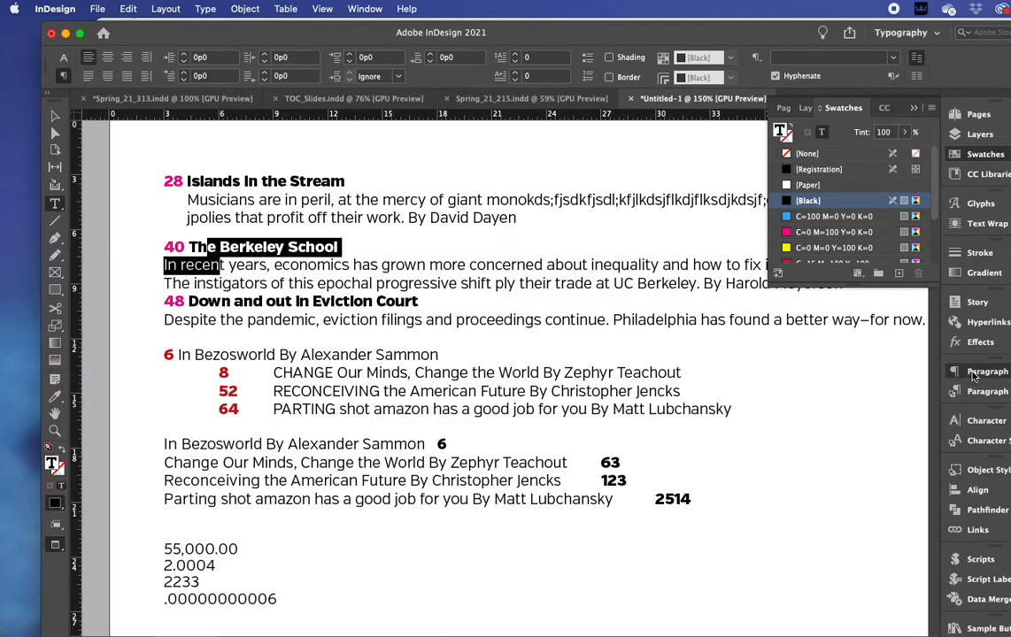
click(974, 373)
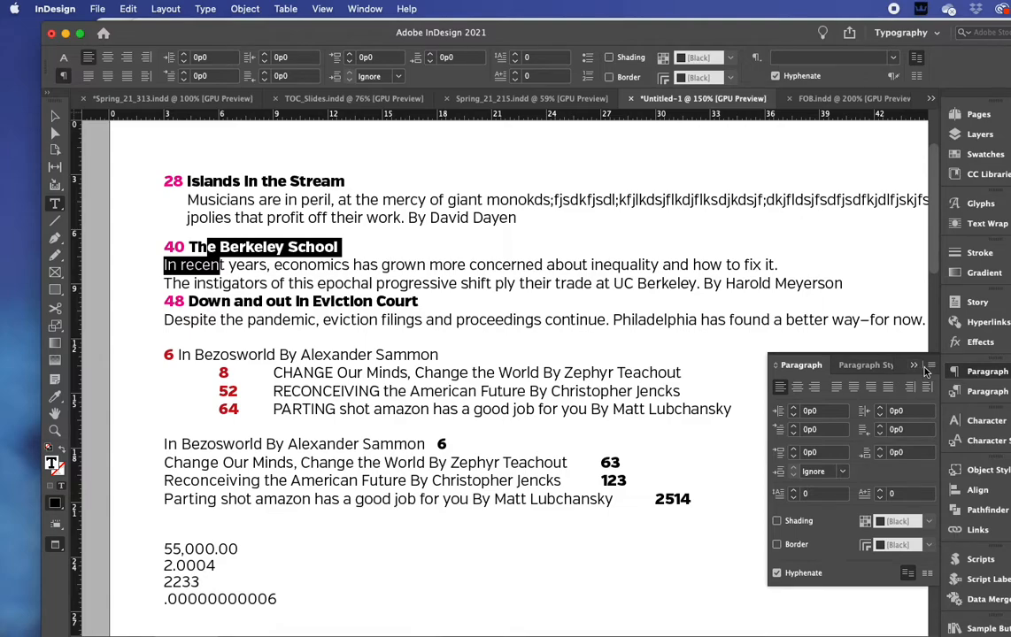
click(931, 367)
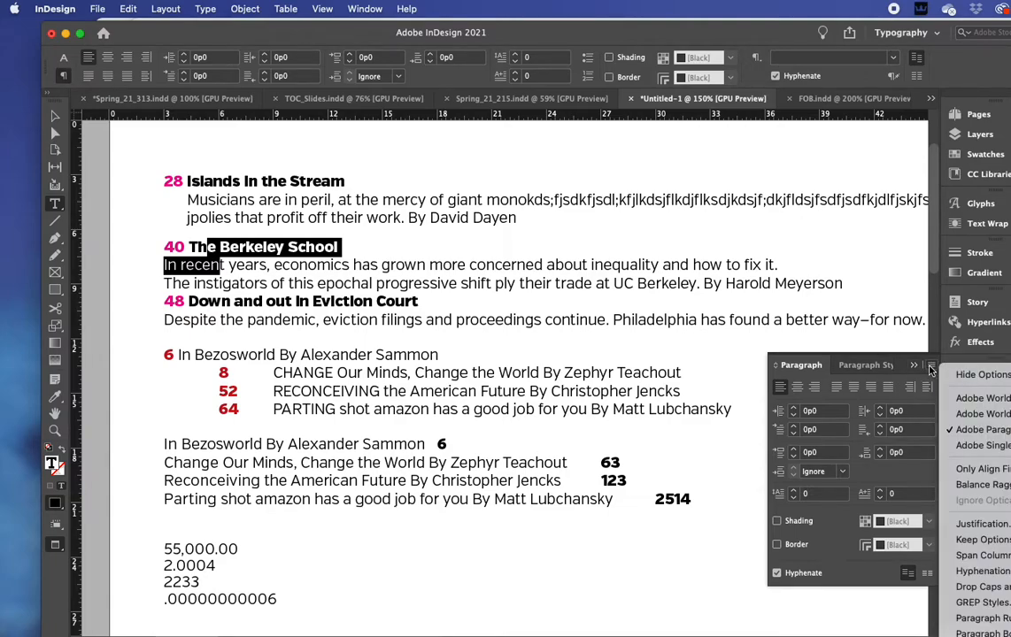
click(988, 589)
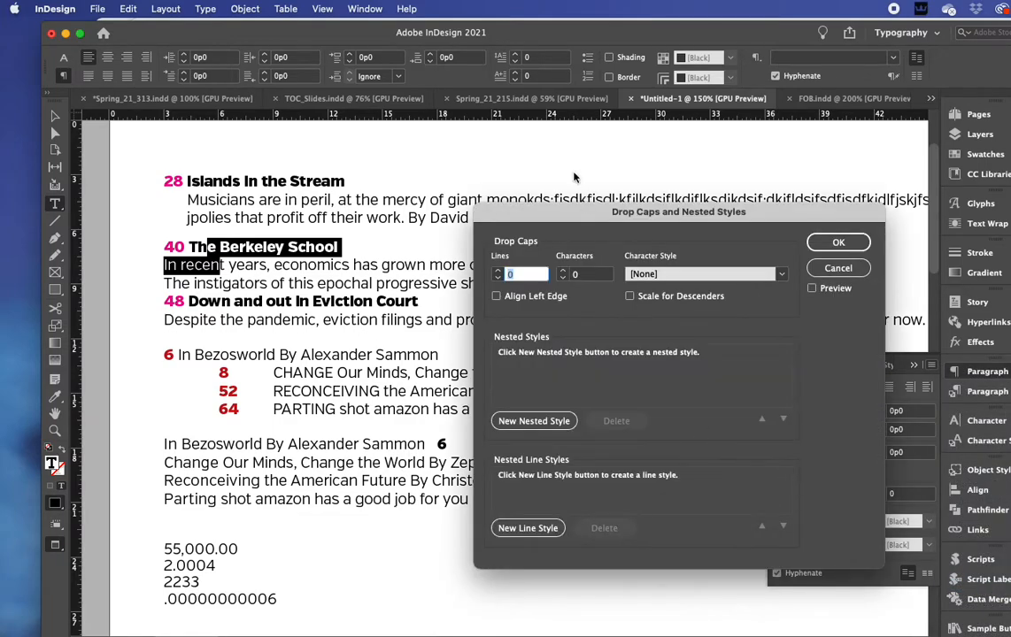
drag(550, 222, 601, 208)
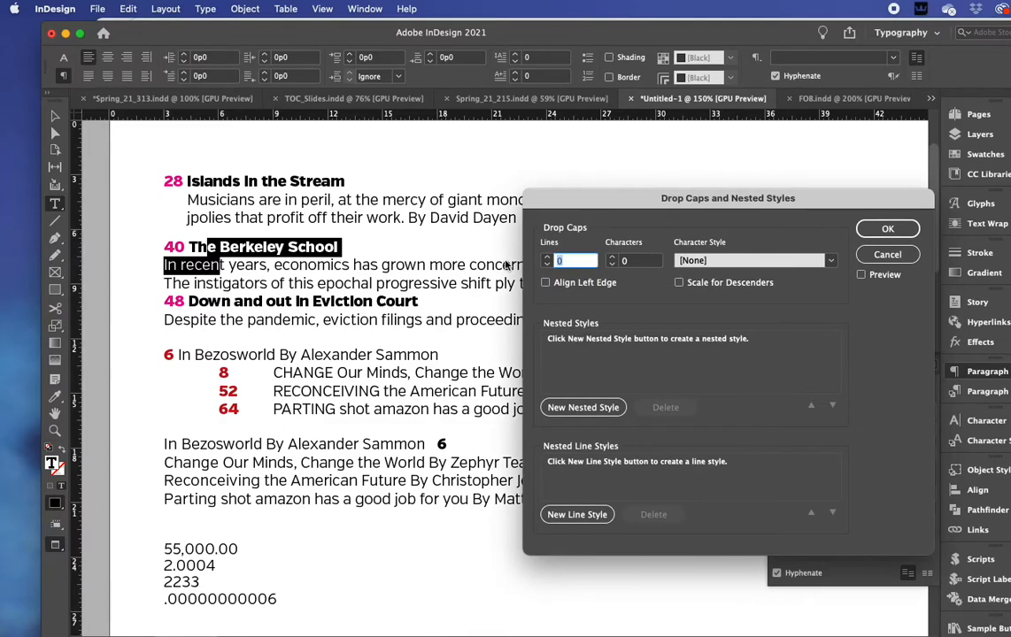
click(888, 254)
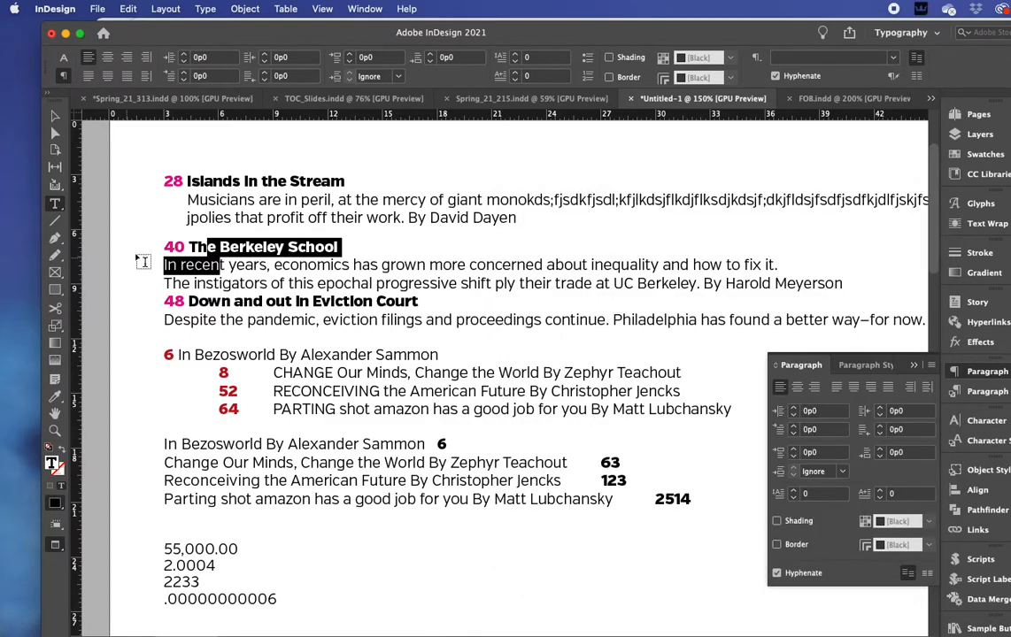
Apply a drop cap of 3 lines and 2 characters to "The Berkeley School" paragraph, with the preview turned on
click(219, 249)
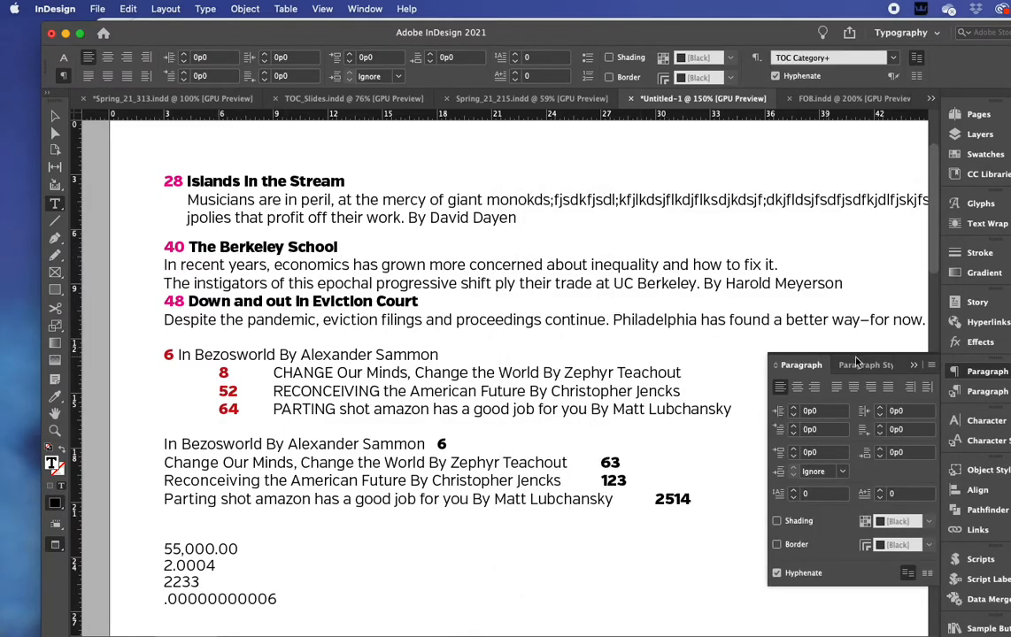
click(931, 365)
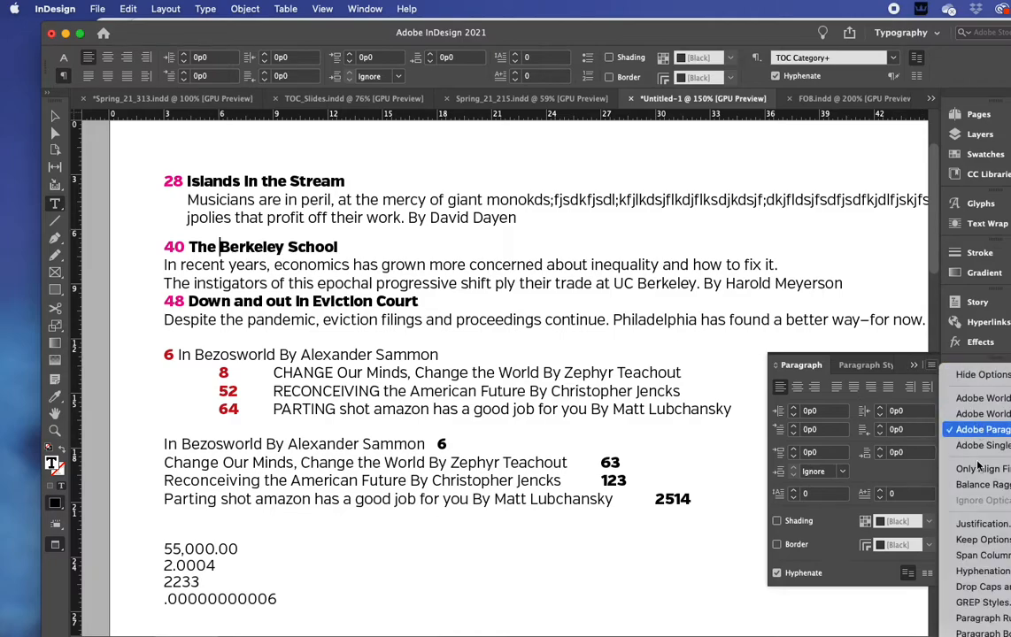
click(983, 590)
drag(649, 204, 593, 203)
click(487, 257)
click(487, 256)
click(487, 257)
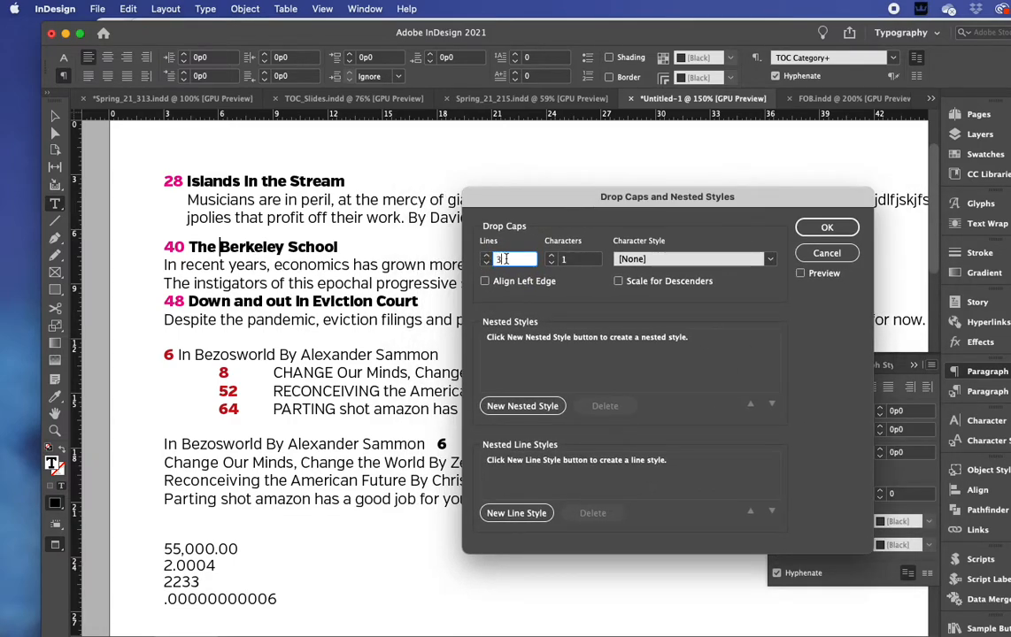
click(801, 273)
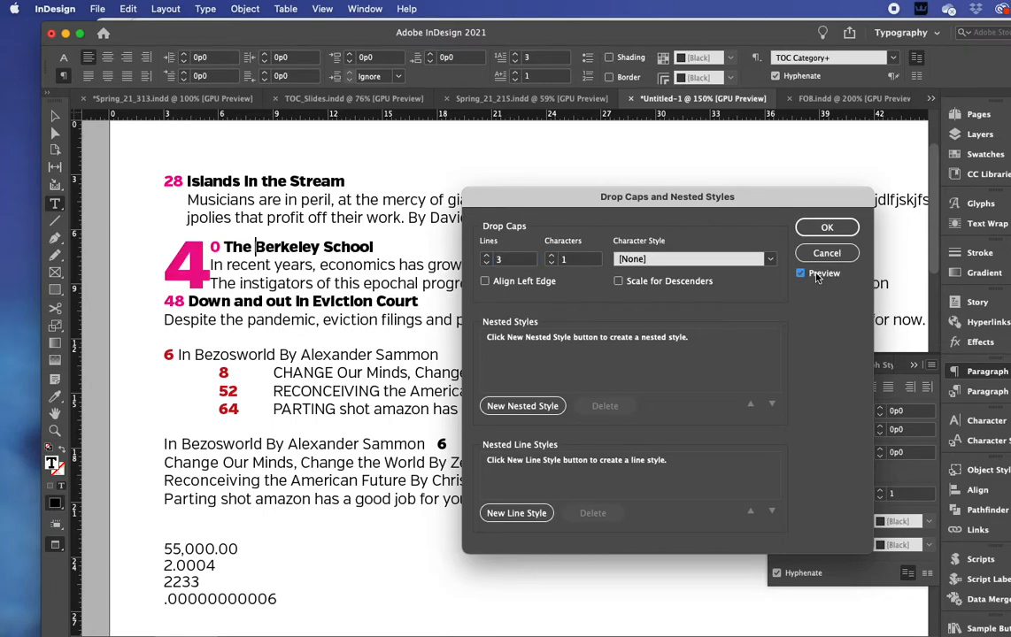
click(551, 257)
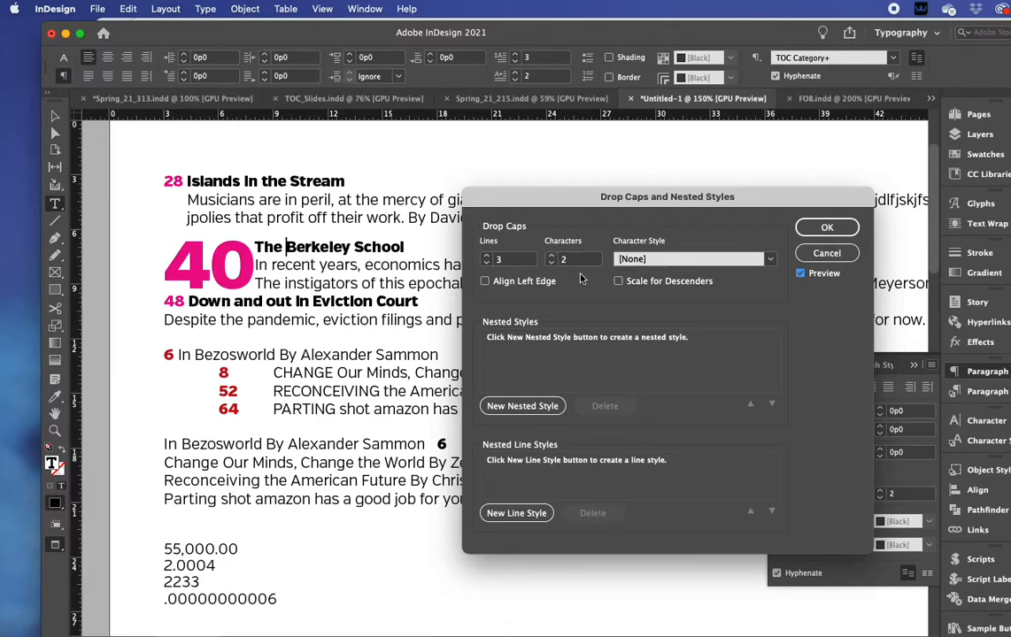
click(830, 226)
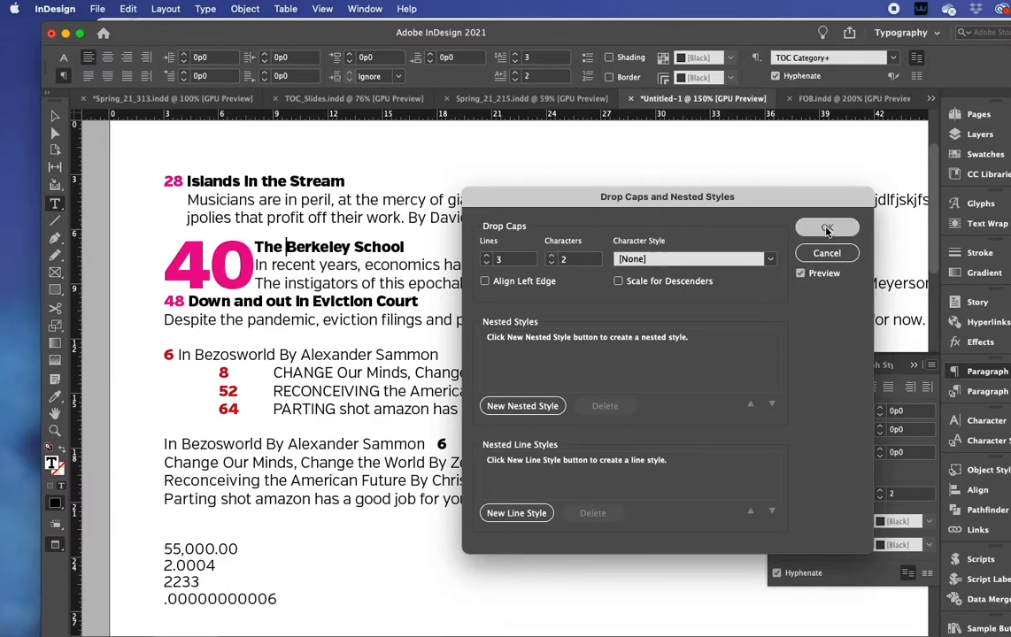
click(827, 228)
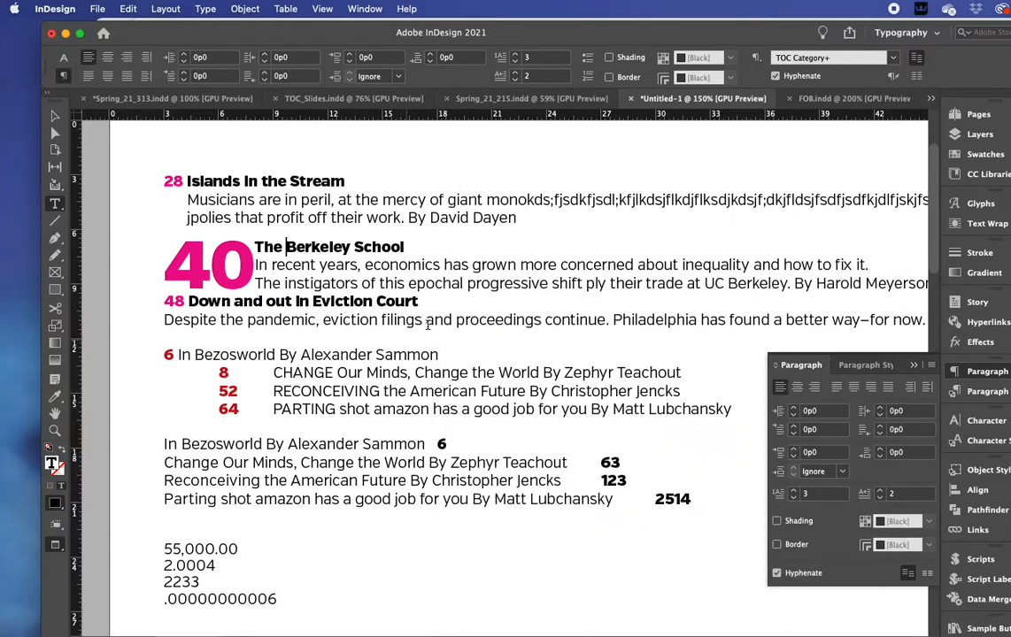
key(End)
drag(156, 263, 172, 263)
drag(256, 267, 164, 263)
click(362, 304)
Add a tab before the page number 6 on the red-numbered "In Bezosworld" line and replace the space after it with a tab
click(166, 355)
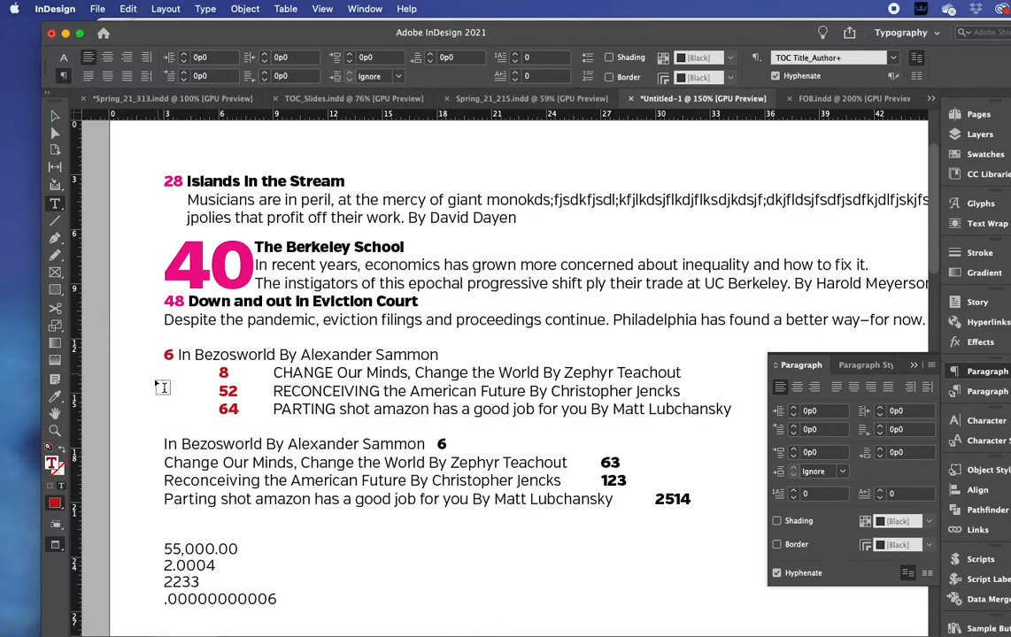
key(Tab)
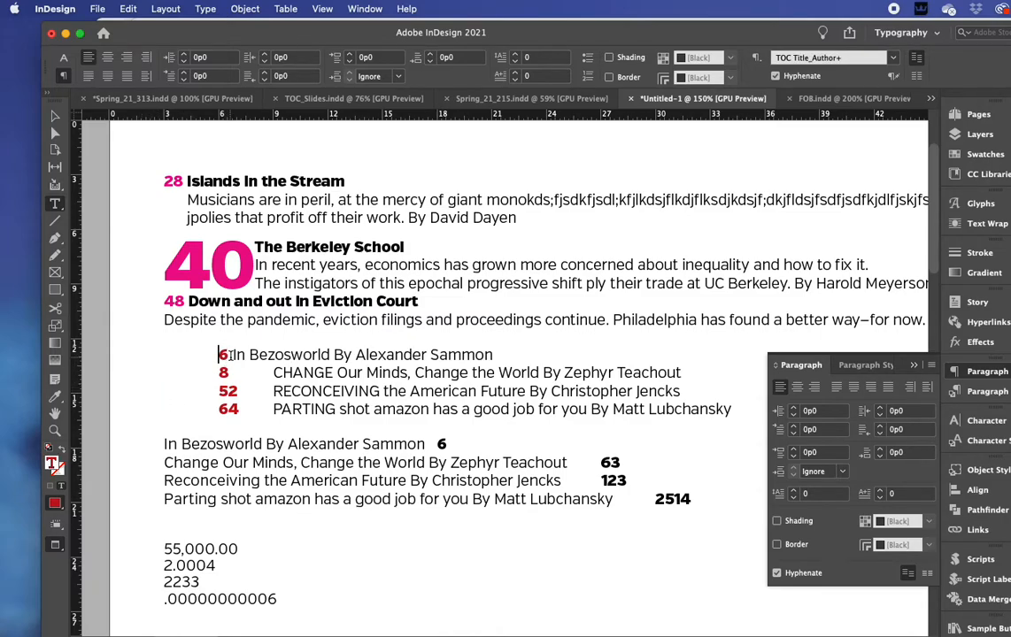
drag(228, 355, 233, 355)
key(Tab)
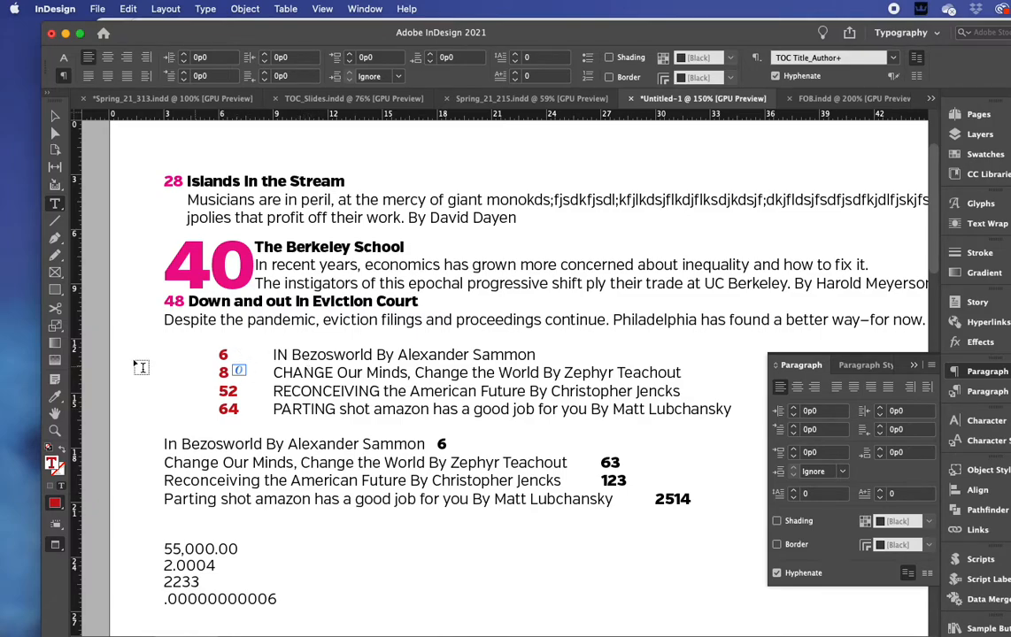
Open the tab settings for the four red-numbered lines and set their left indent to 0p1
drag(219, 355, 340, 402)
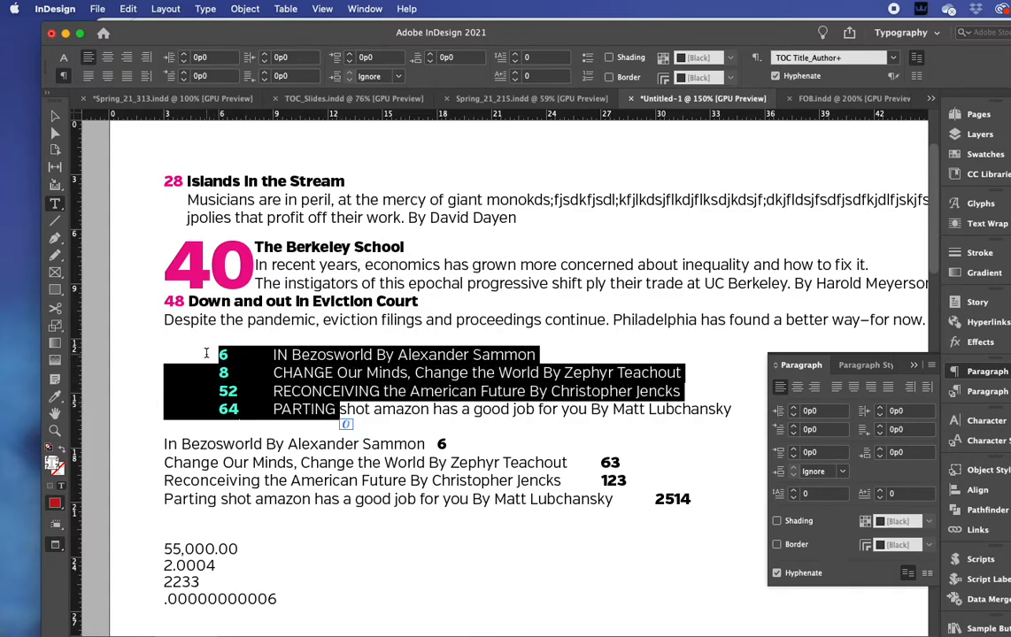
click(205, 8)
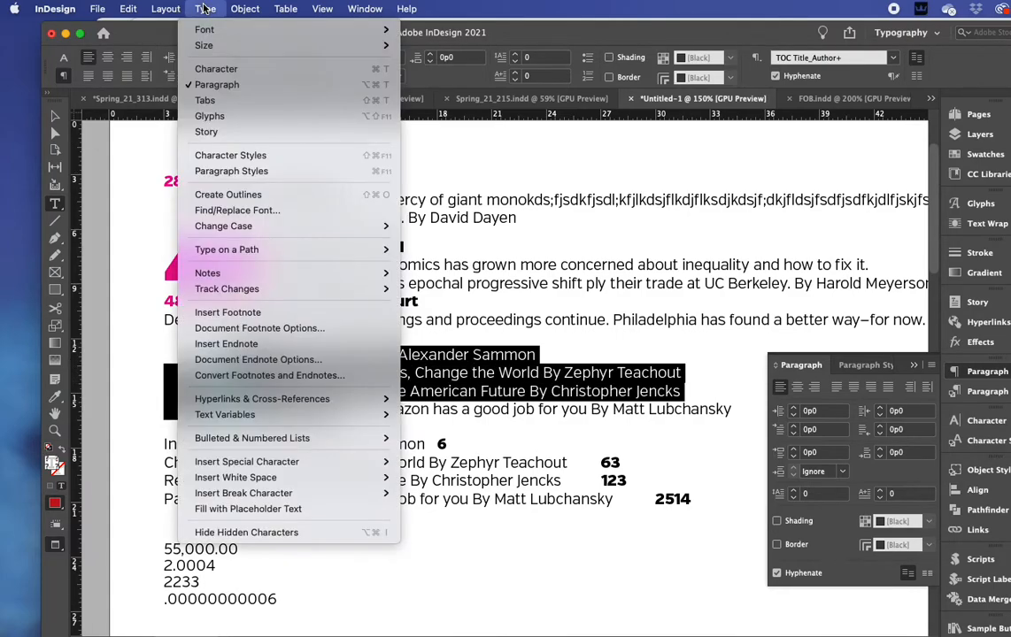
click(198, 96)
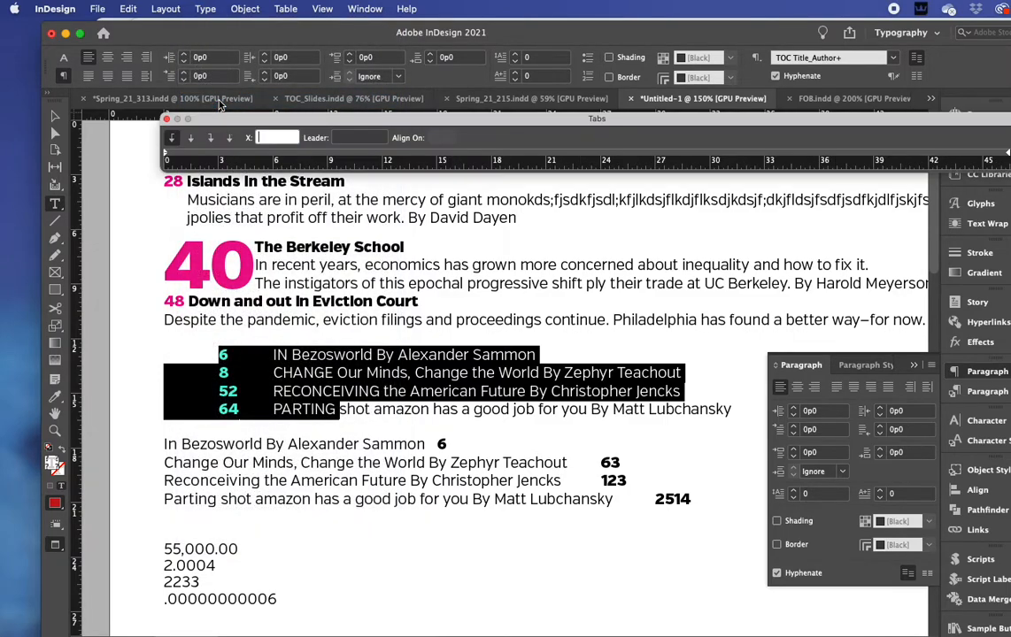
drag(458, 124, 391, 209)
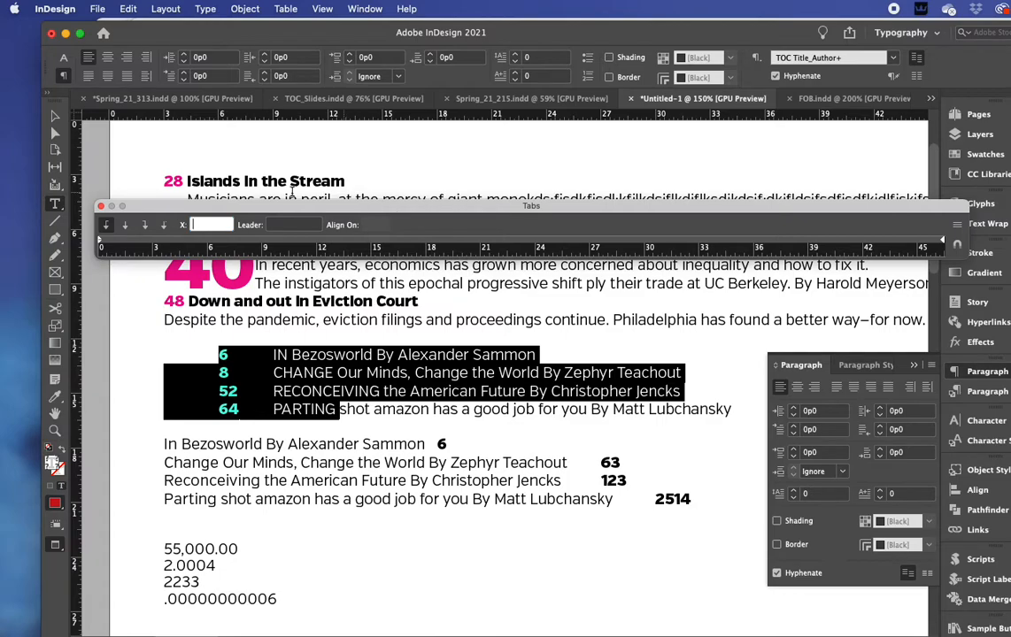
click(100, 247)
mouse_move(101, 246)
mouse_down()
mouse_move(161, 242)
mouse_move(101, 244)
mouse_up()
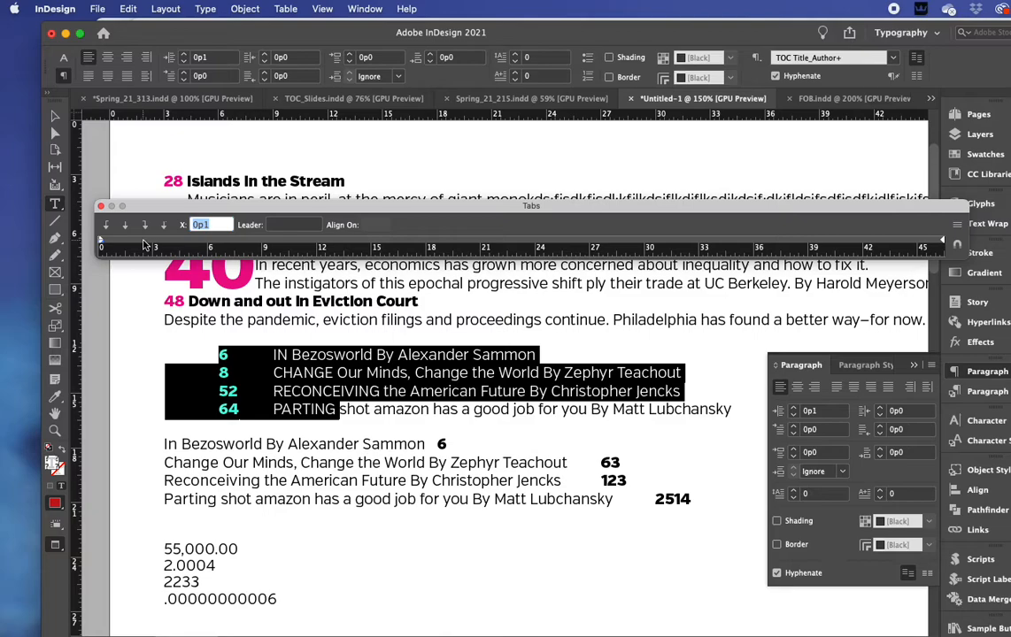
Set a right-justified tab stop at 1p8 for the page numbers of the four red-numbered lines
mouse_move(144, 245)
mouse_down()
mouse_move(124, 244)
mouse_move(134, 244)
mouse_up()
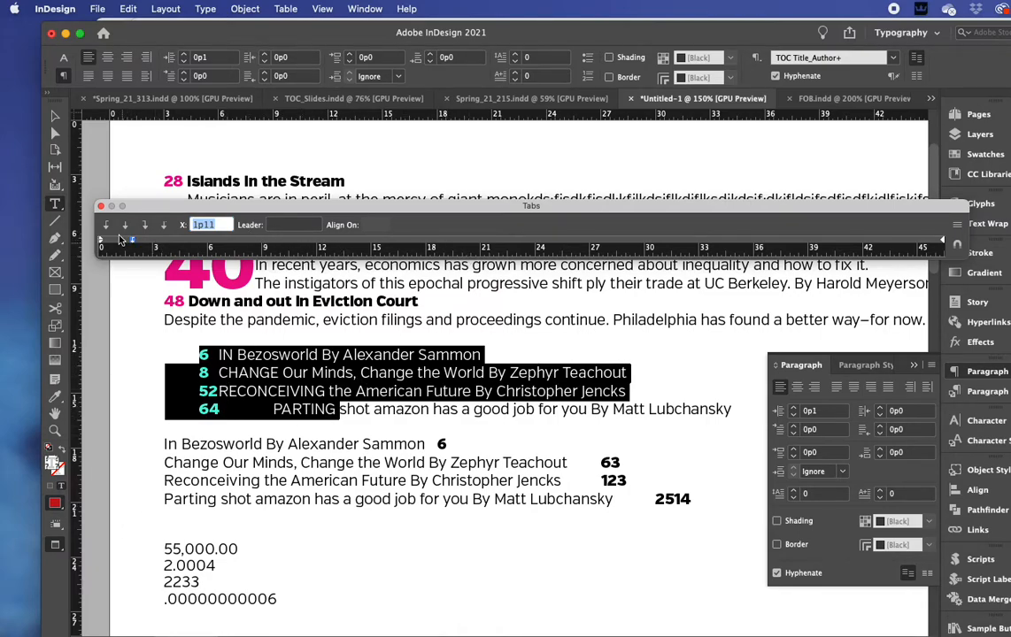
drag(131, 245, 129, 245)
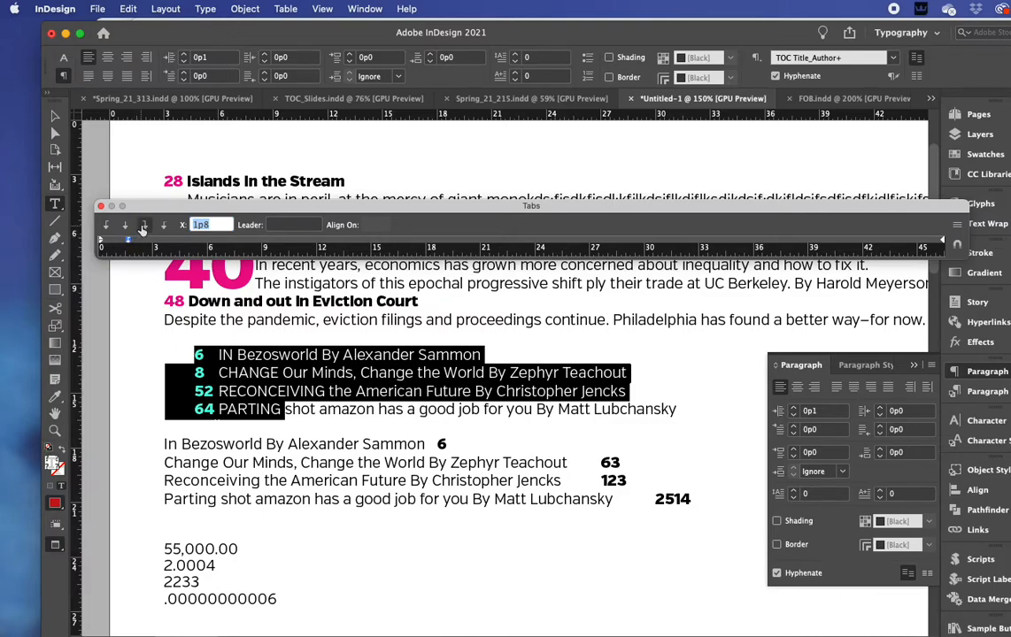
click(146, 227)
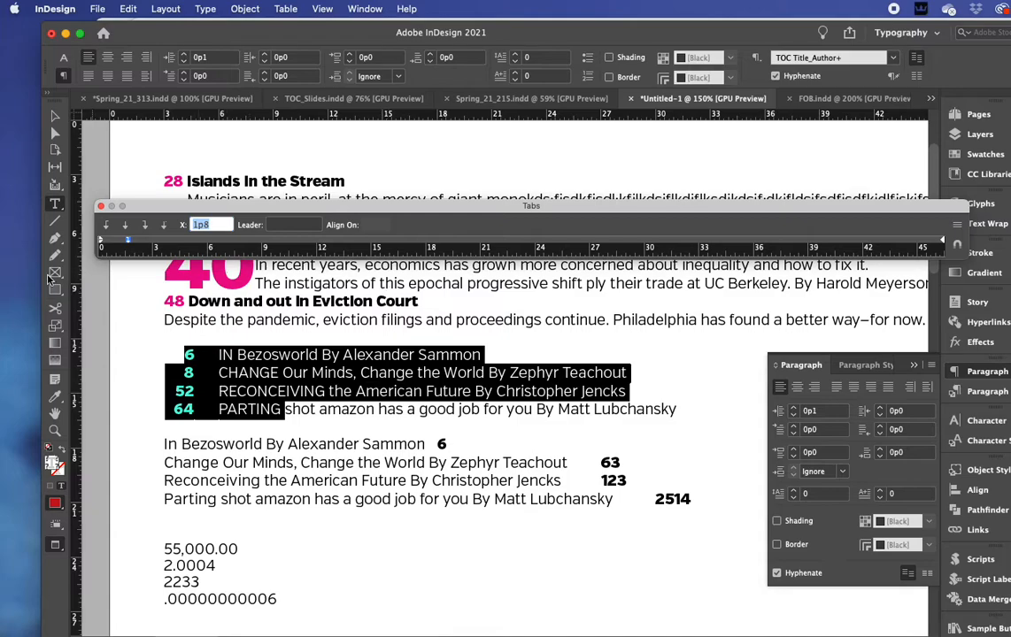
Add a left-justified tab stop at 2p2 for the titles of the red-numbered lines and shift the page-number stop slightly left
click(152, 245)
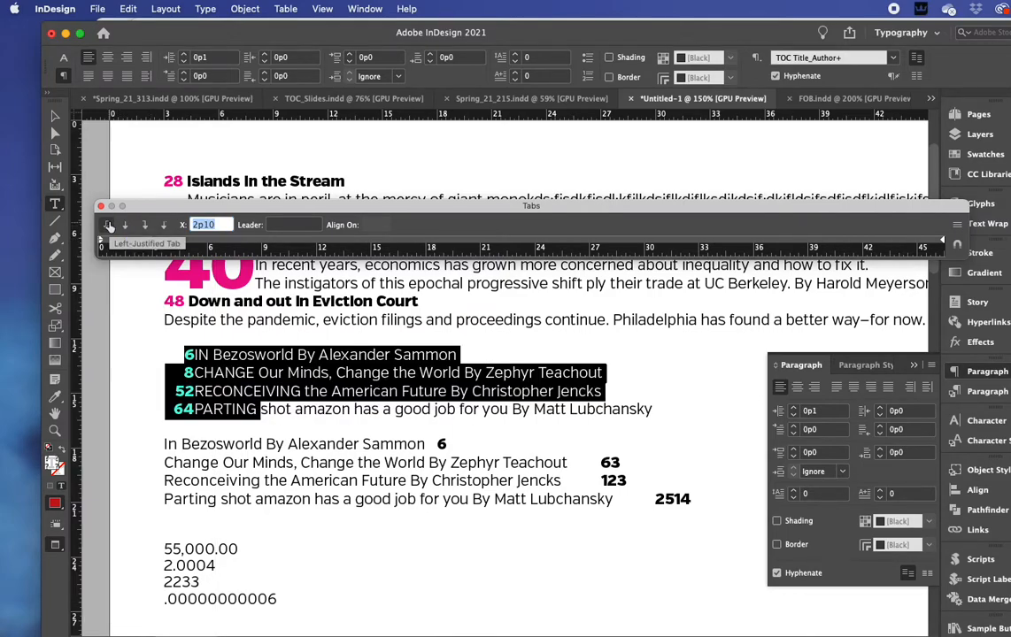
click(108, 227)
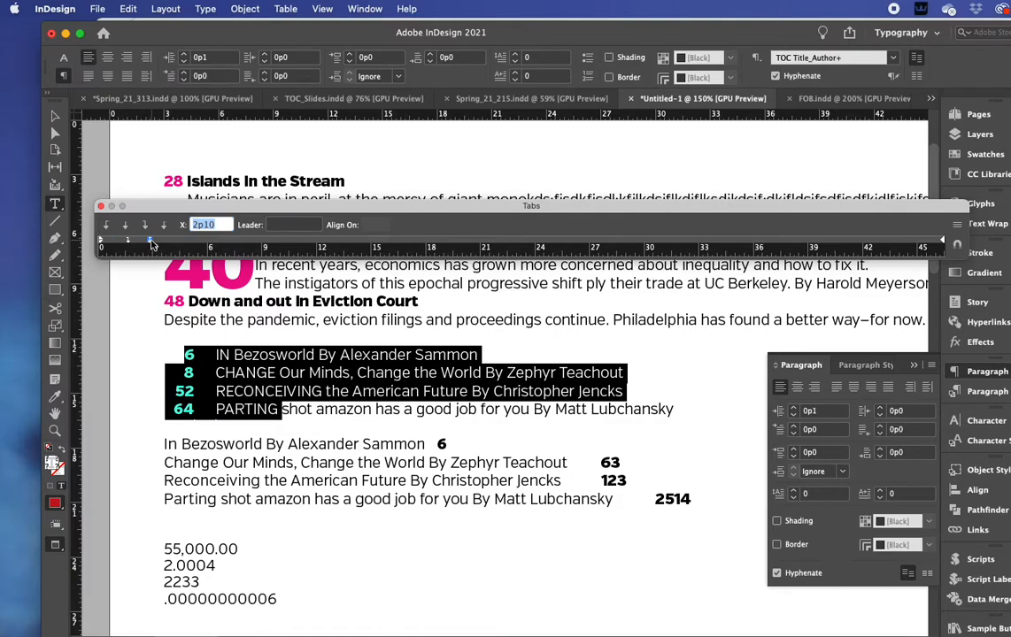
drag(151, 245, 144, 244)
drag(129, 240, 139, 247)
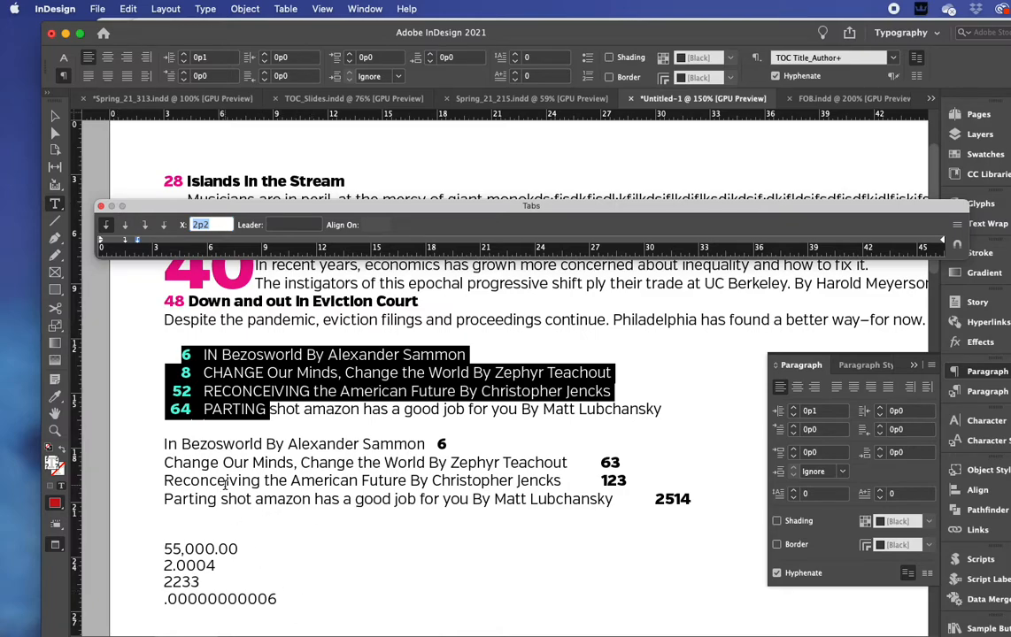
Set the space after the four red-numbered paragraphs to 0p3
click(227, 480)
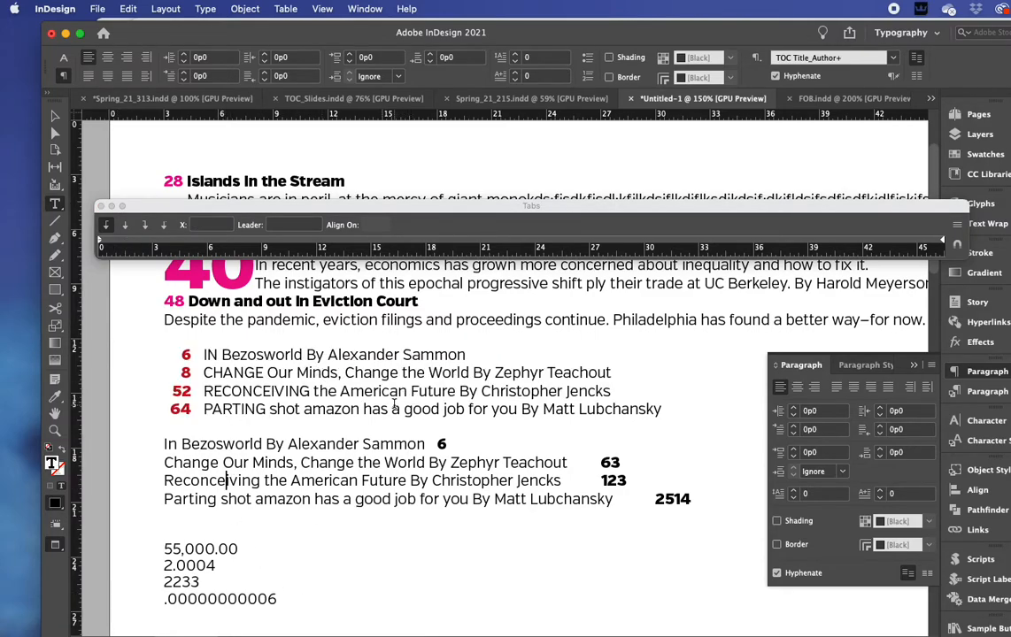
drag(389, 410, 294, 342)
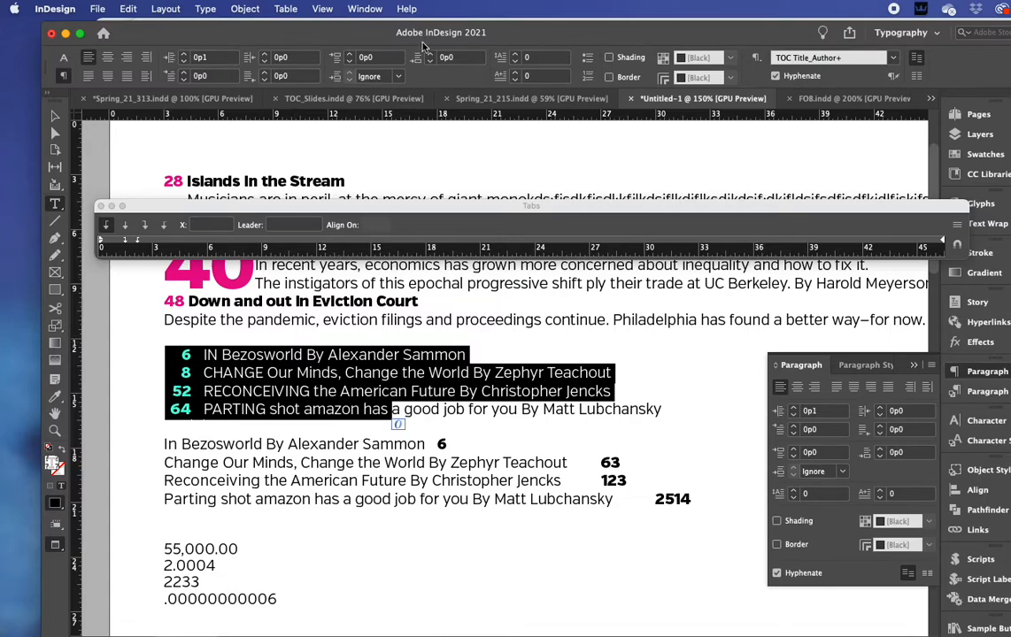
click(431, 54)
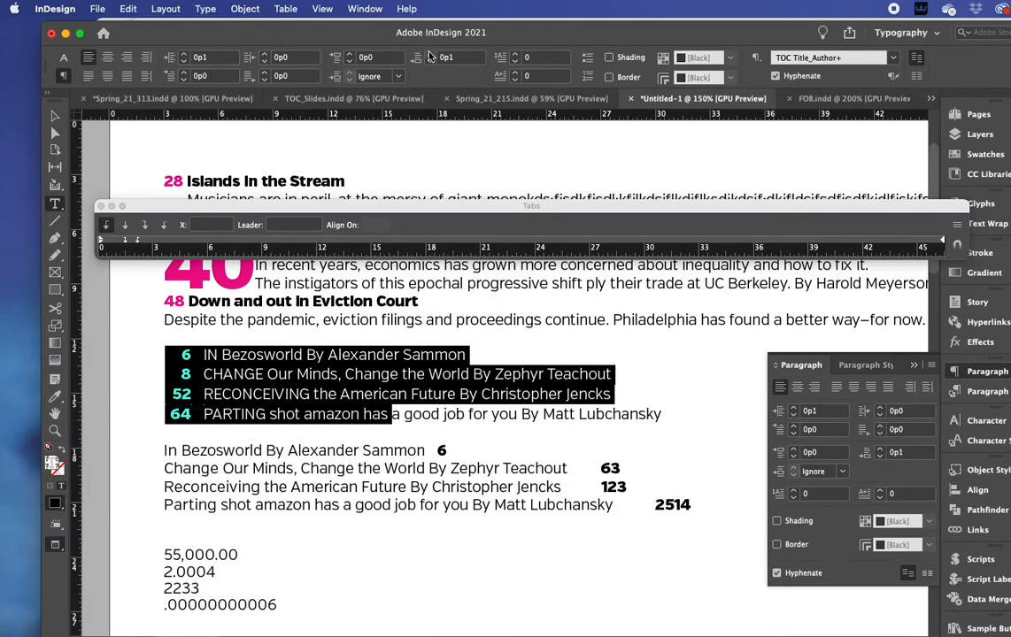
click(430, 54)
click(430, 54)
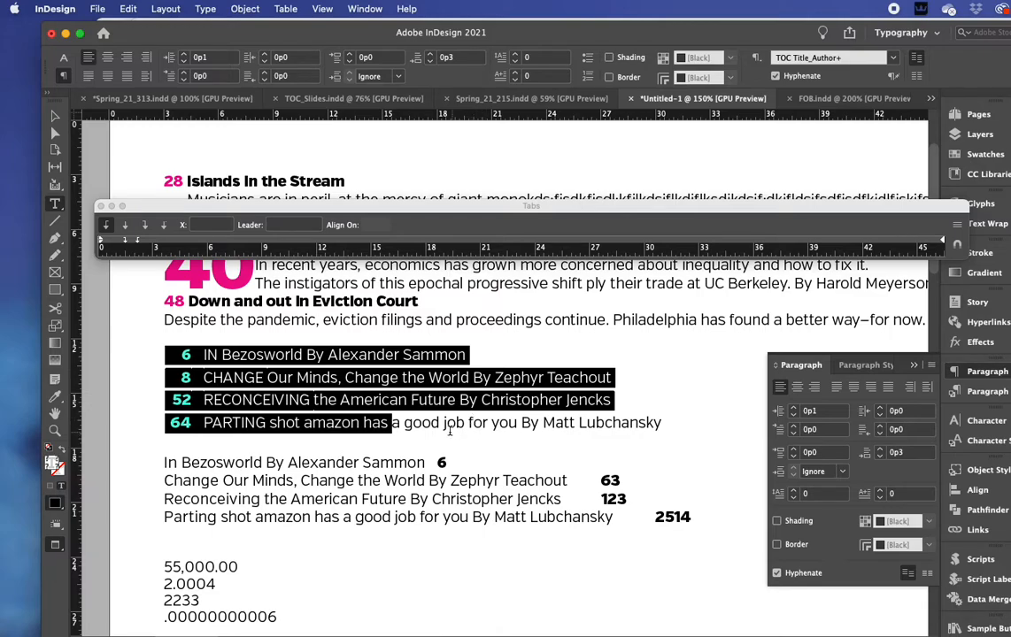
Examine the tab characters before the page numbers in the black-numbered list by briefly leaving the preview mode
drag(402, 423, 432, 425)
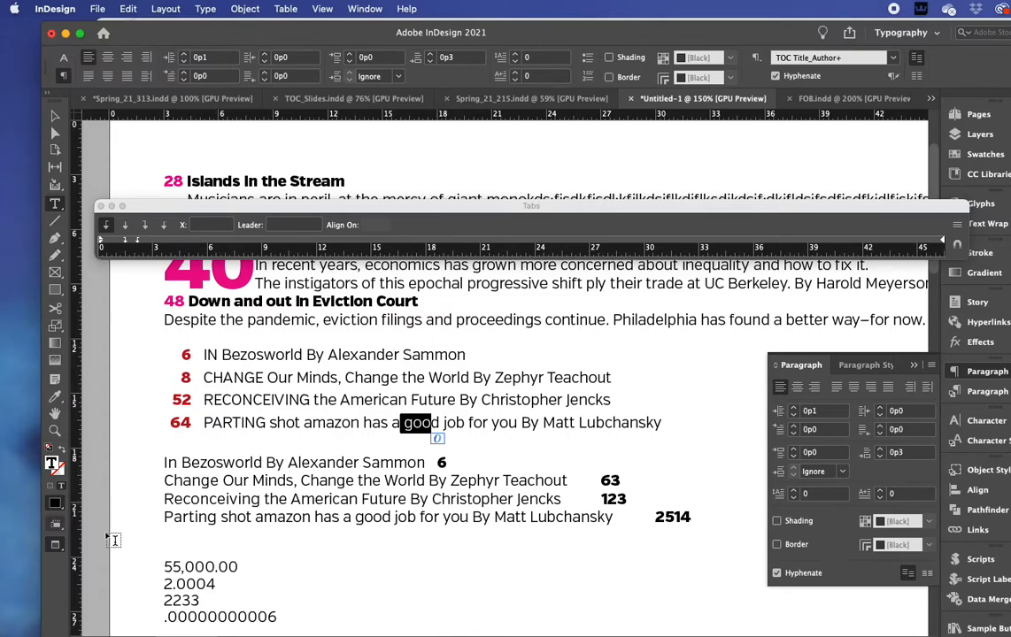
drag(285, 463, 419, 520)
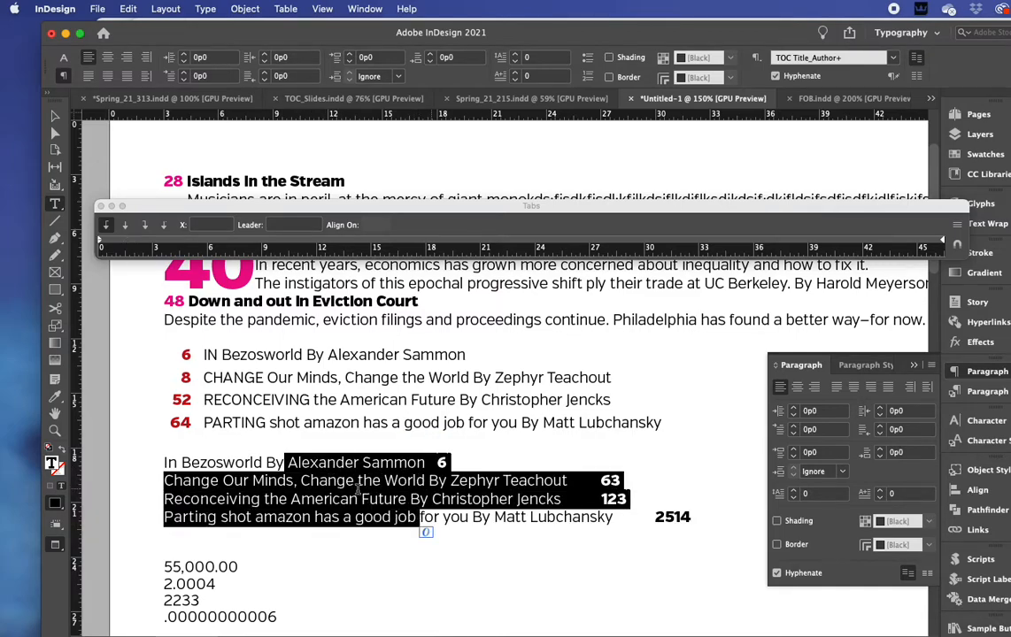
click(120, 488)
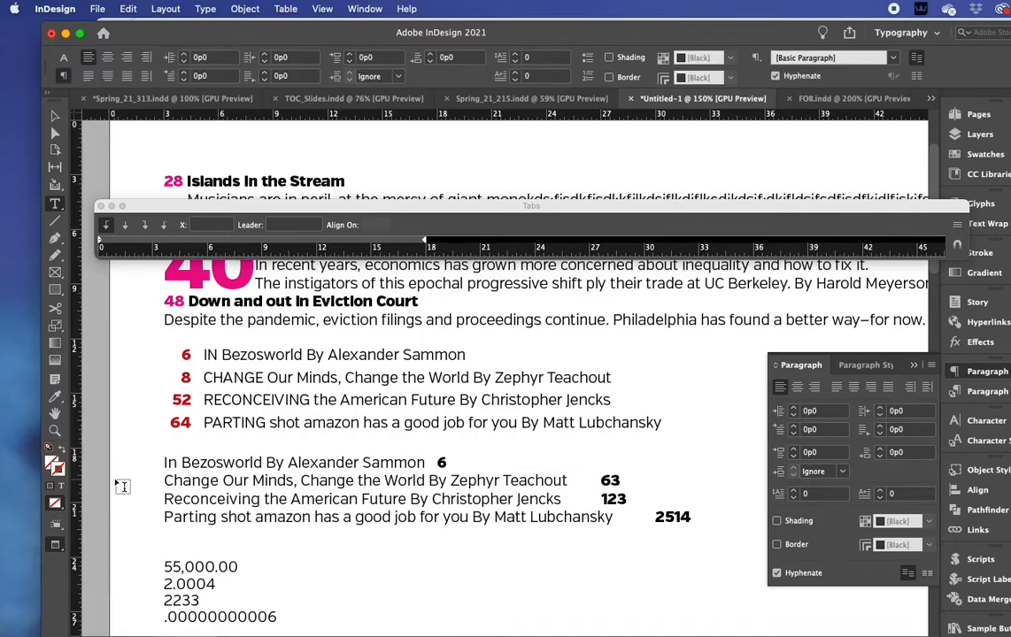
key(w)
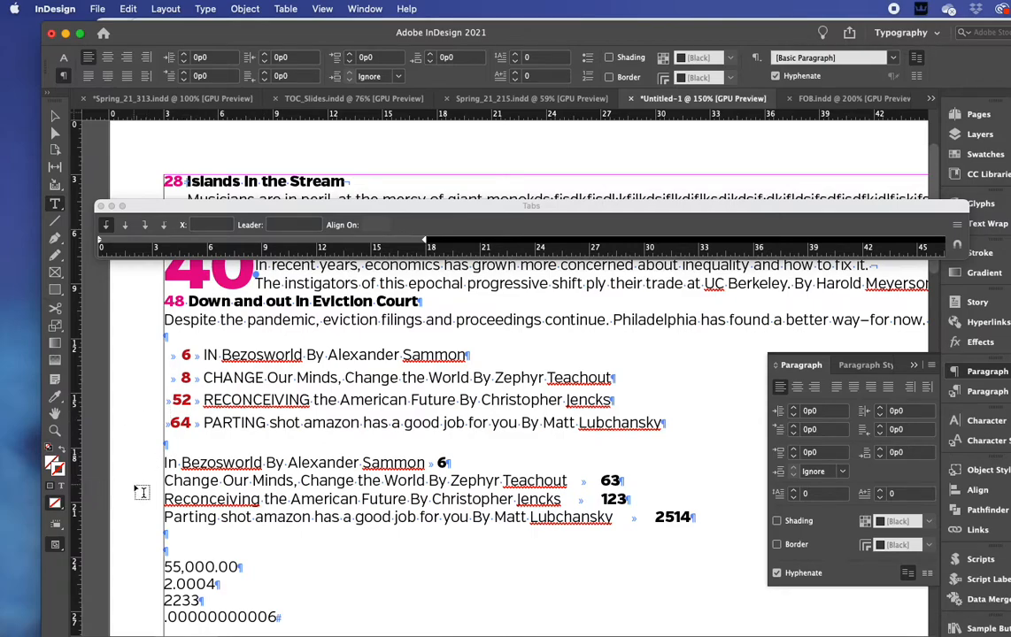
key(w)
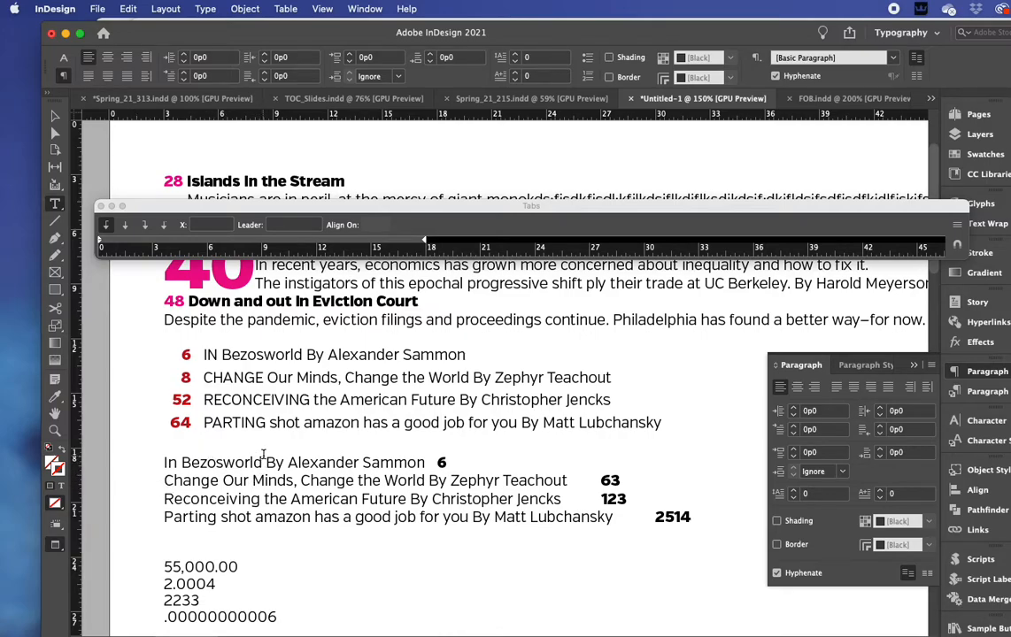
Set a right-justified tab stop at 29p5 for the page numbers of the four lines in the black-numbered list
drag(275, 461, 615, 518)
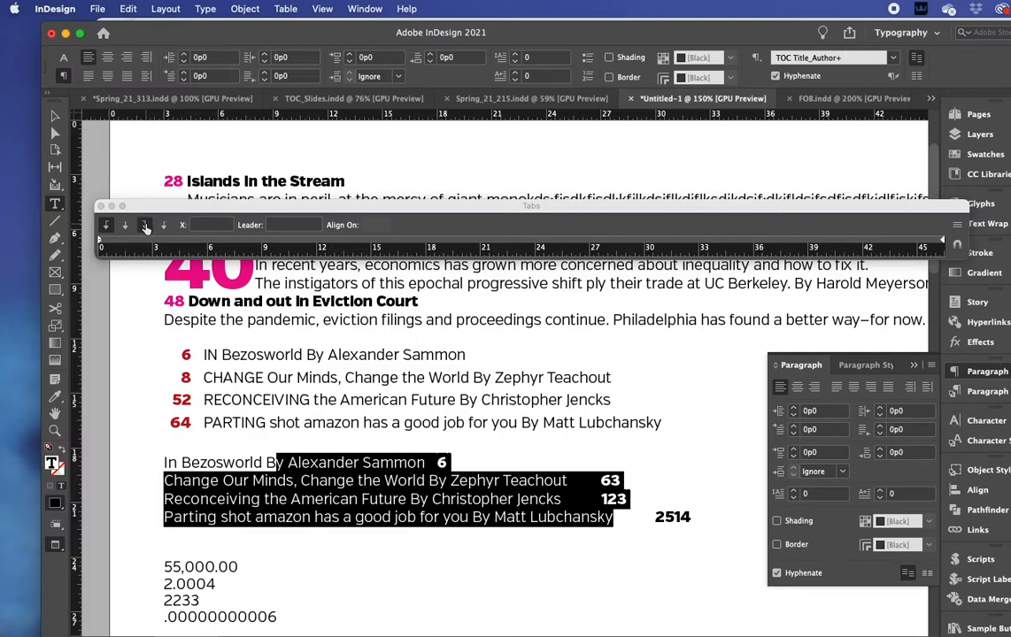
click(841, 243)
drag(841, 242, 820, 240)
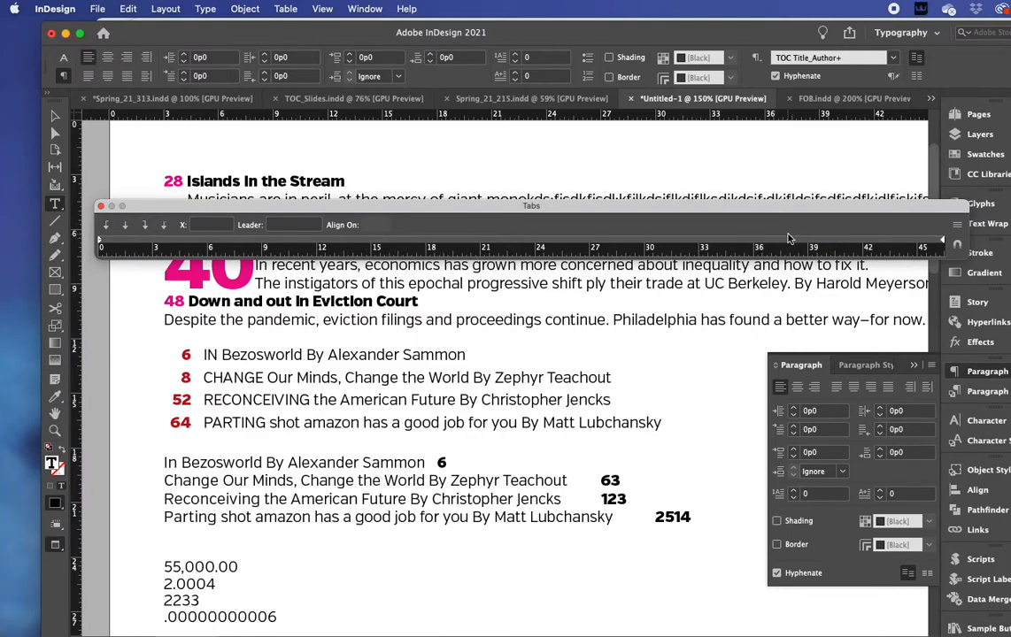
drag(726, 242, 634, 244)
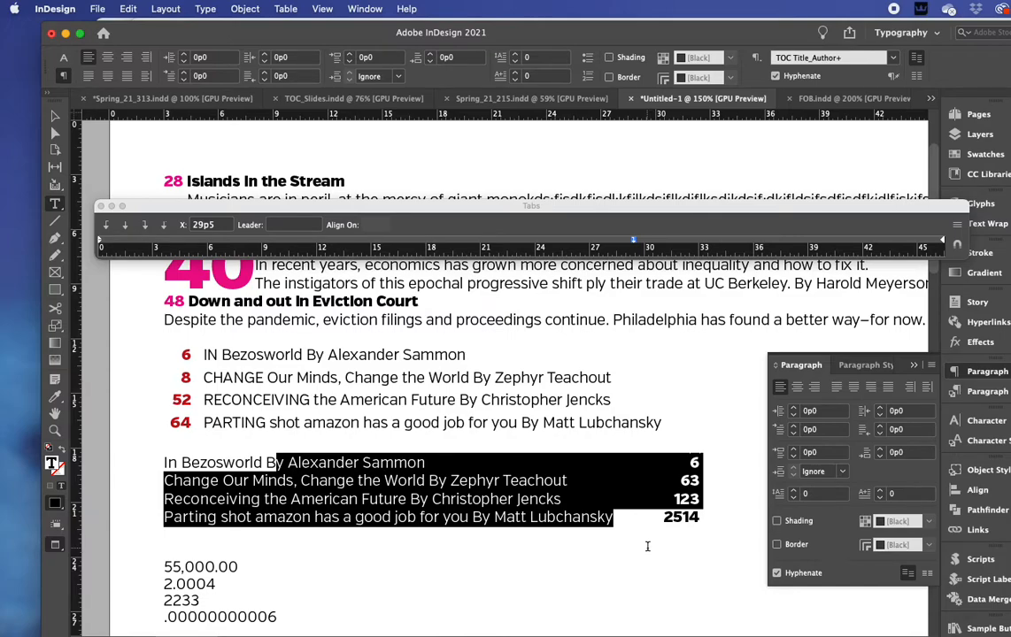
Fill the tab gaps of the four black-numbered lines with a period leader
drag(370, 210, 376, 183)
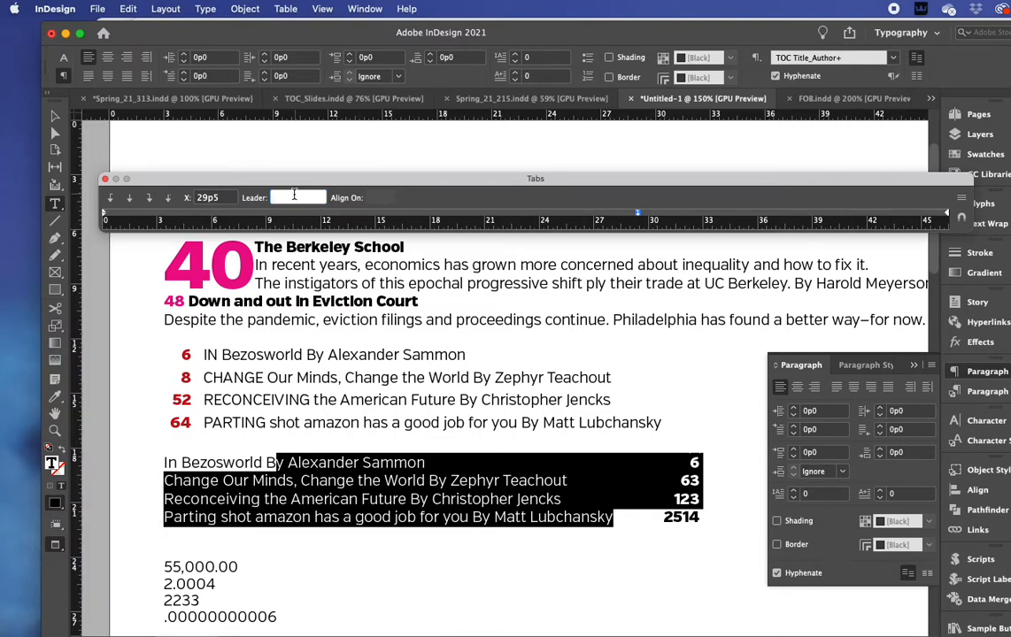
text(-)
click(639, 215)
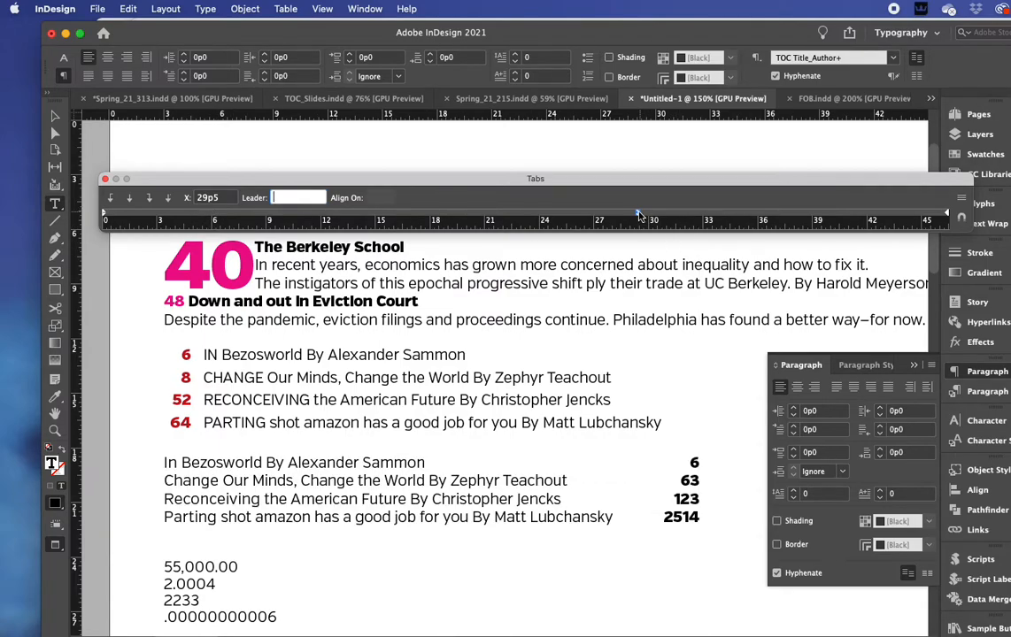
click(302, 193)
text(.)
key(Return)
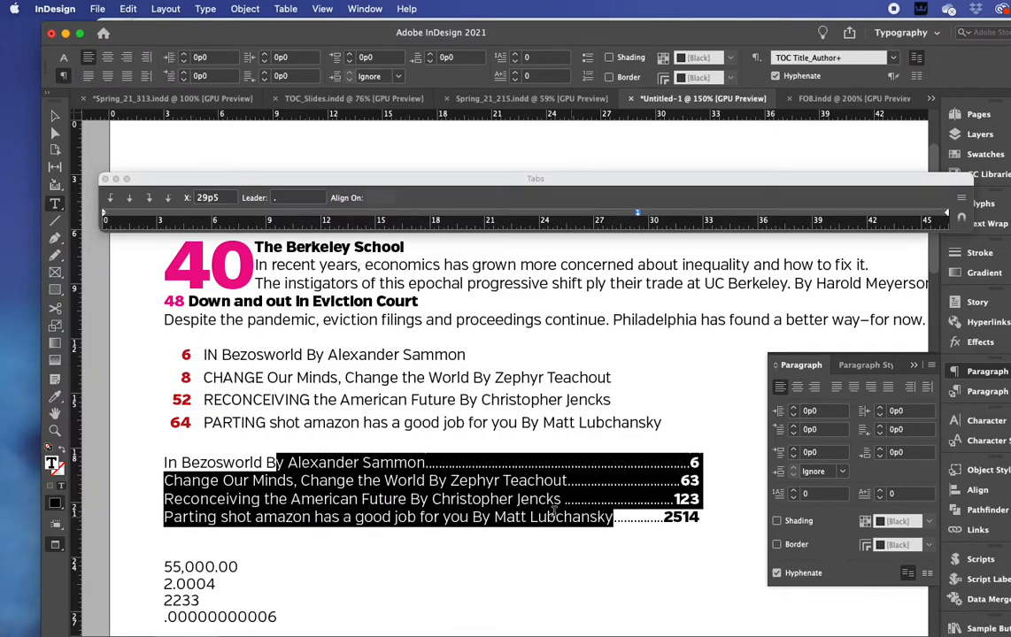
Change the tab leader of the "Change Our Minds" line ending in 63 to a period followed by a space
click(503, 481)
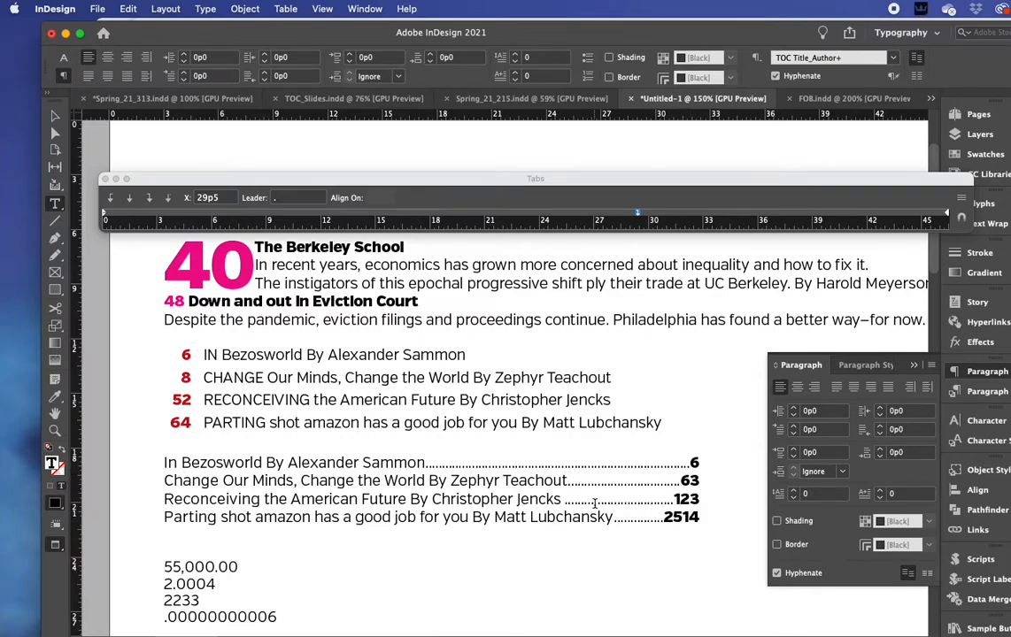
click(284, 198)
key(BackSpace)
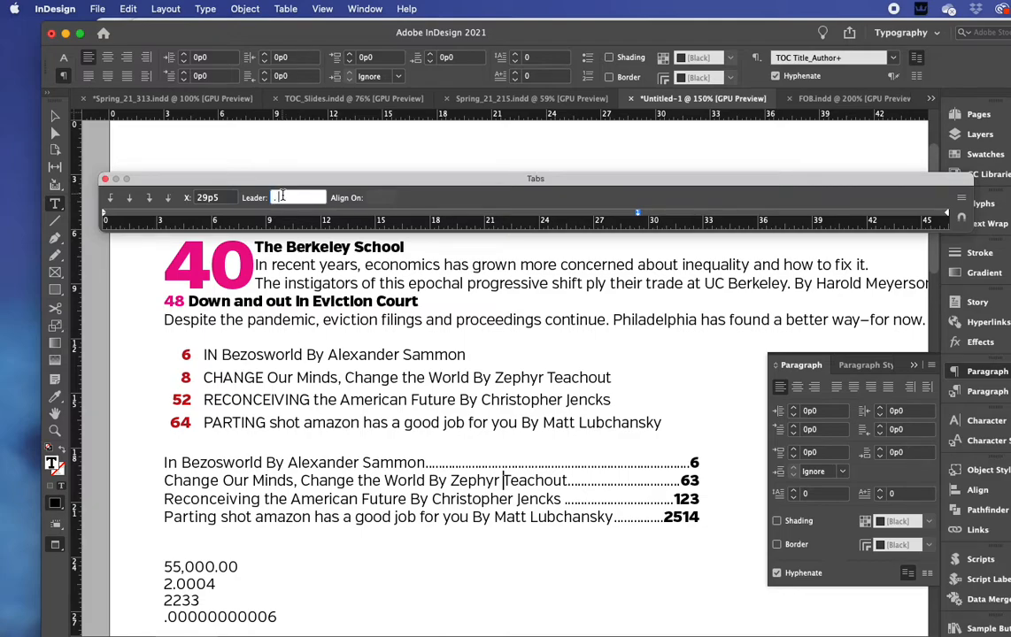
text(.)
key(Return)
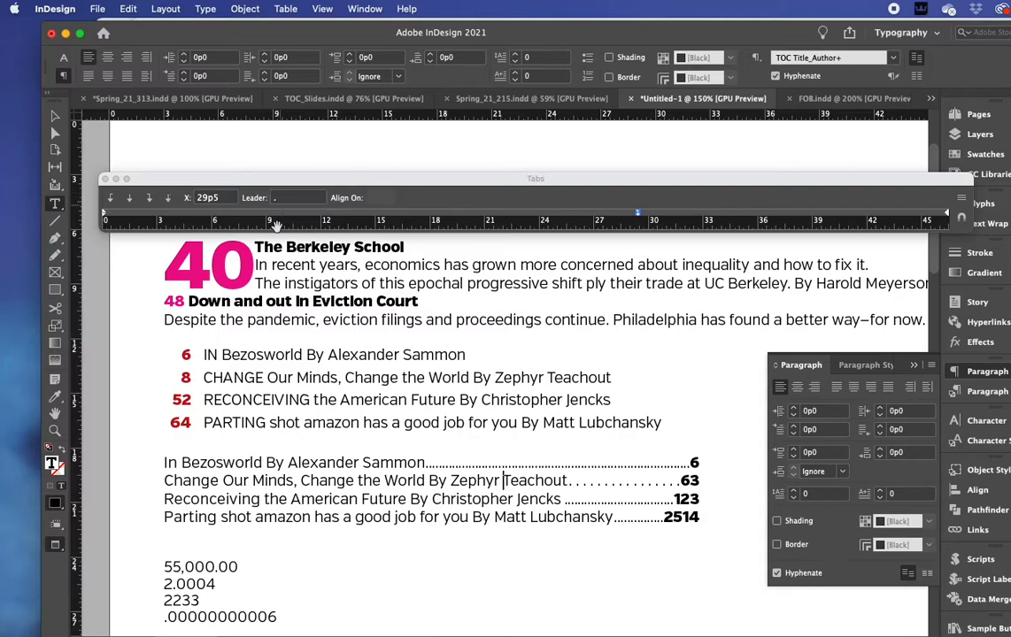
Apply the period-and-space tab leader to all four lines of the black-numbered list
drag(407, 462, 537, 521)
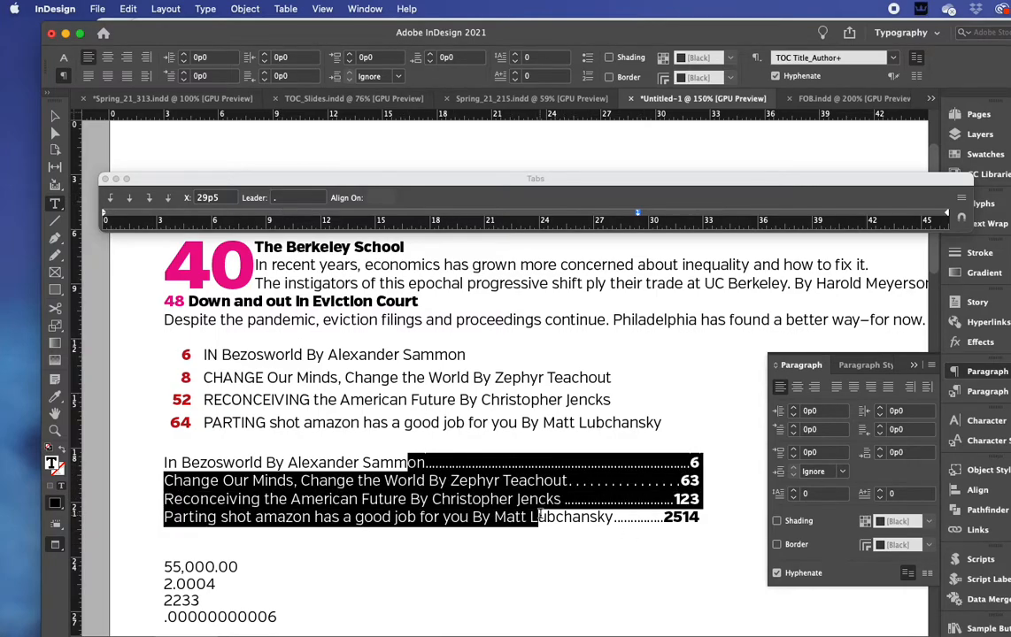
click(295, 198)
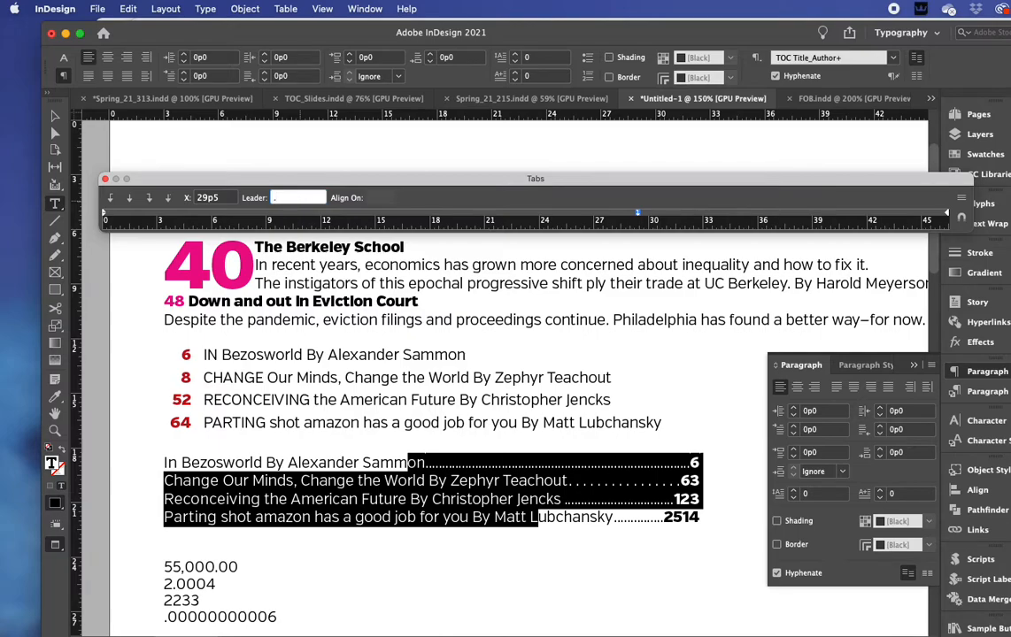
key(Return)
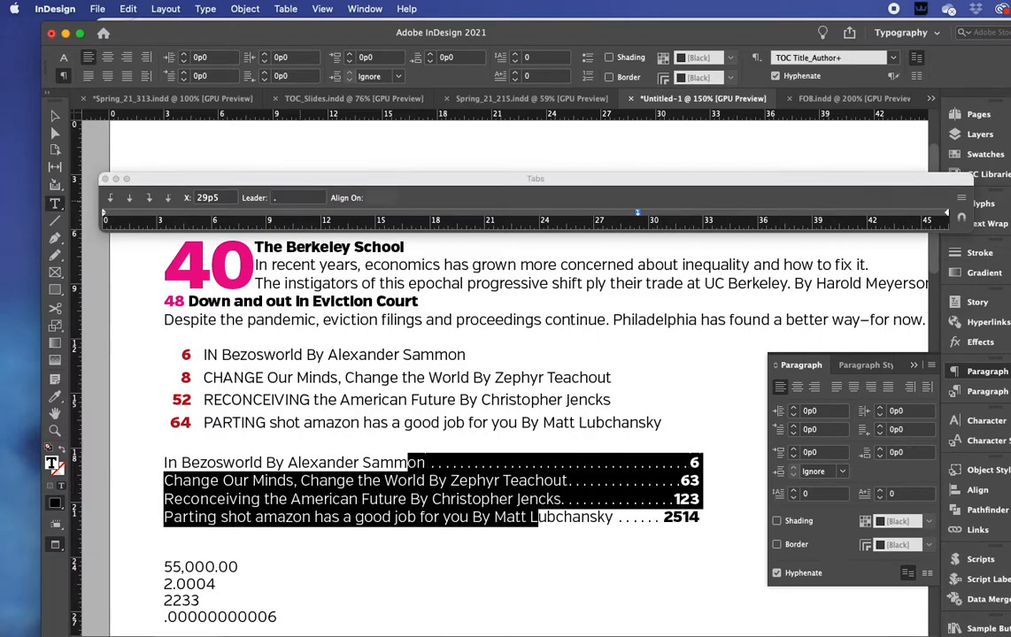
Change the tab leader of the "Reconceiving the American Future" line ending in 123 to an underscore followed by a space
click(395, 498)
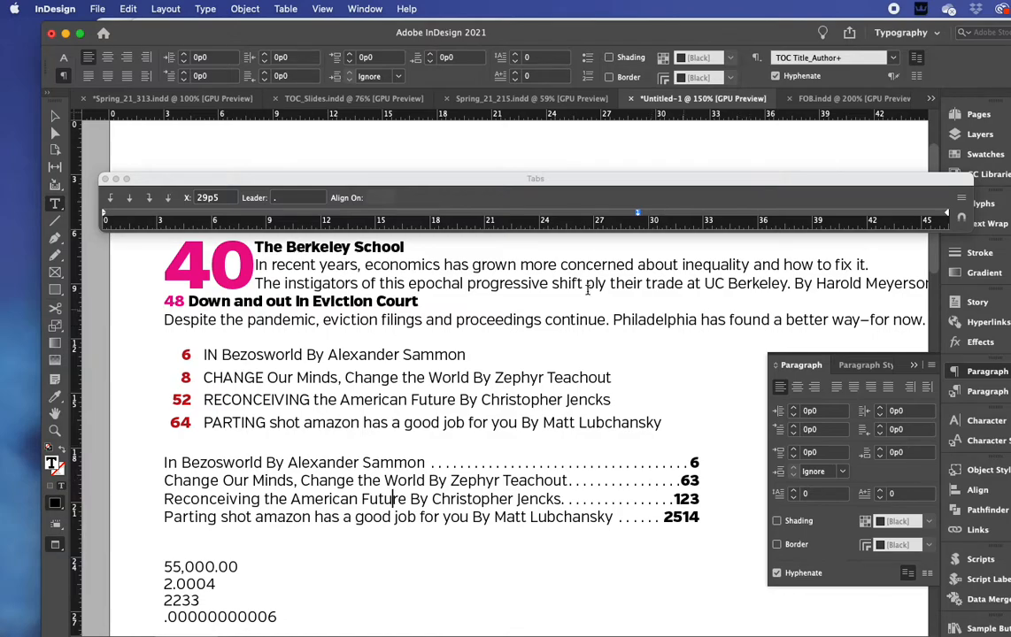
click(272, 199)
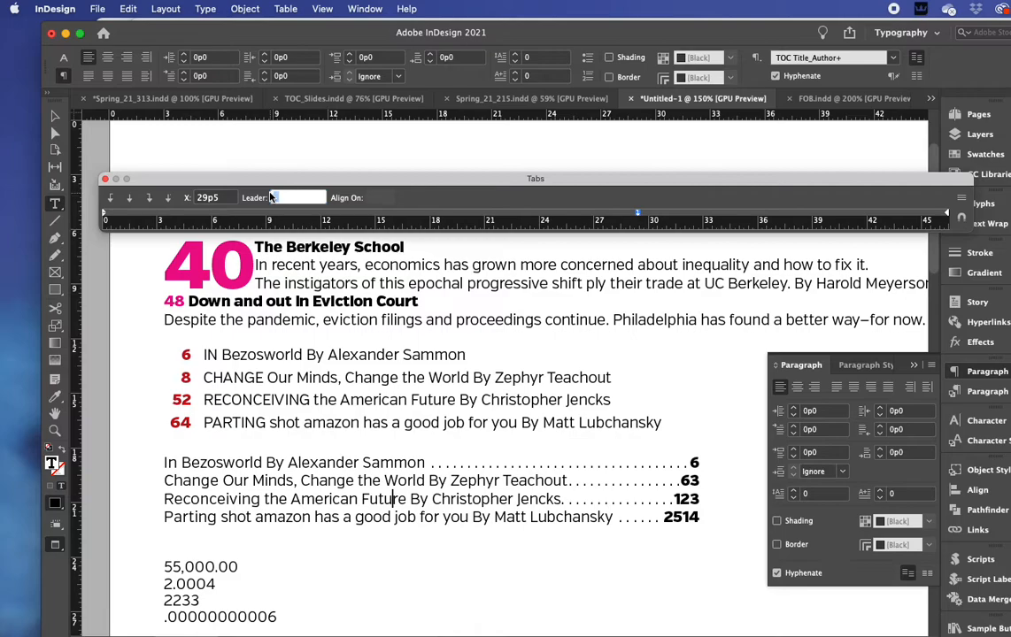
text(_)
key(Return)
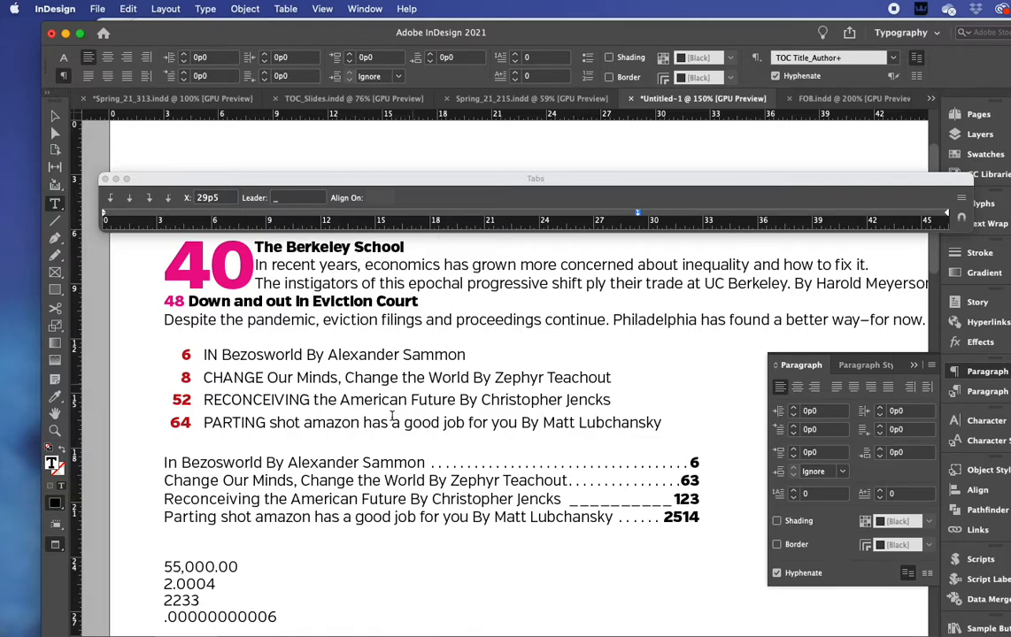
Try to apply the underscore-and-space tab leader to all four lines of the black-numbered list
drag(339, 464, 599, 518)
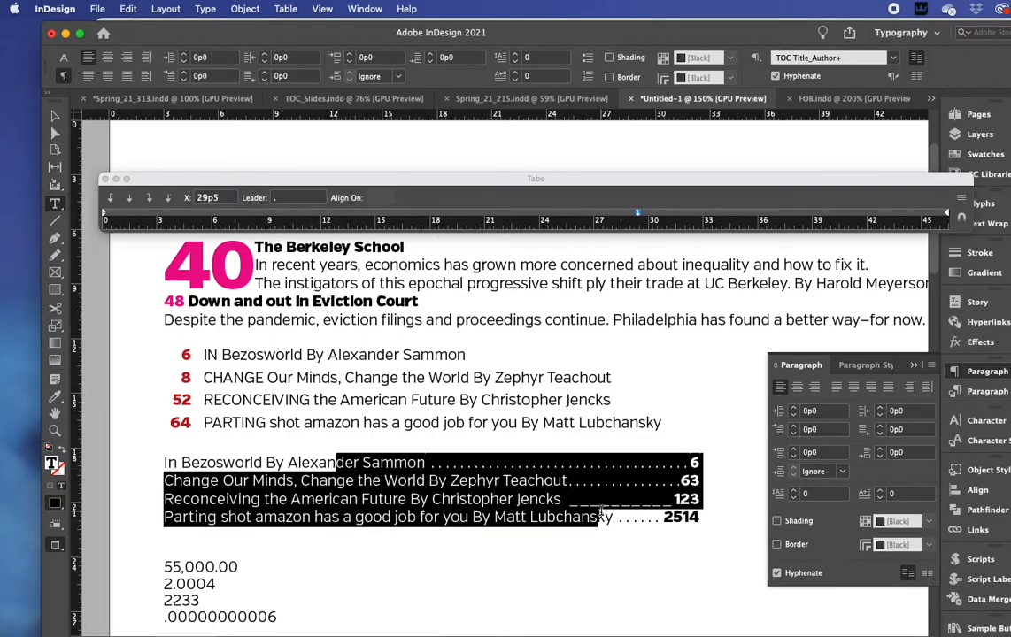
double_click(299, 197)
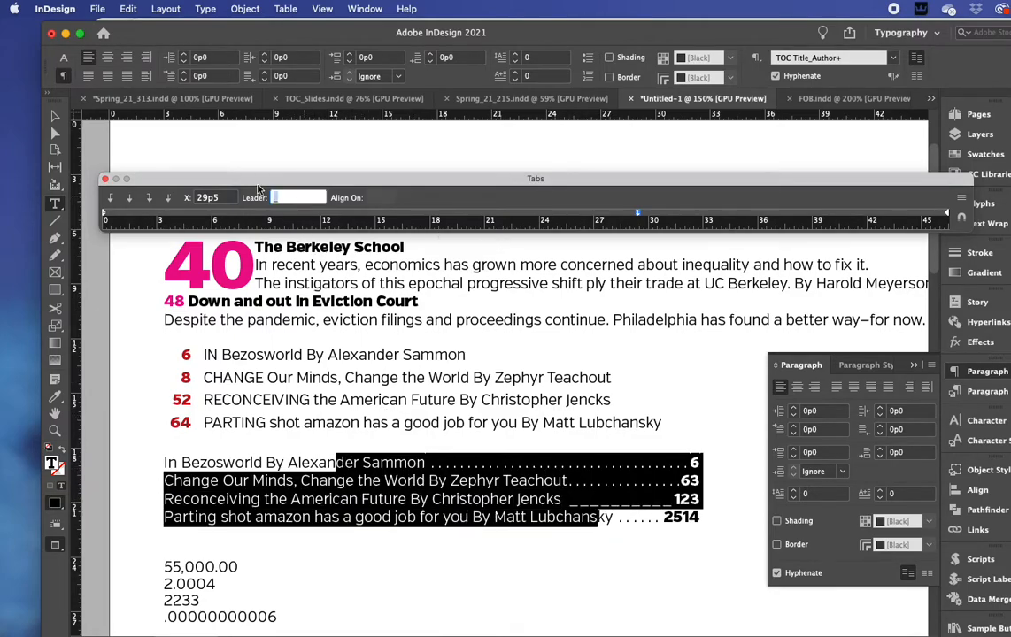
text(_)
key(Return)
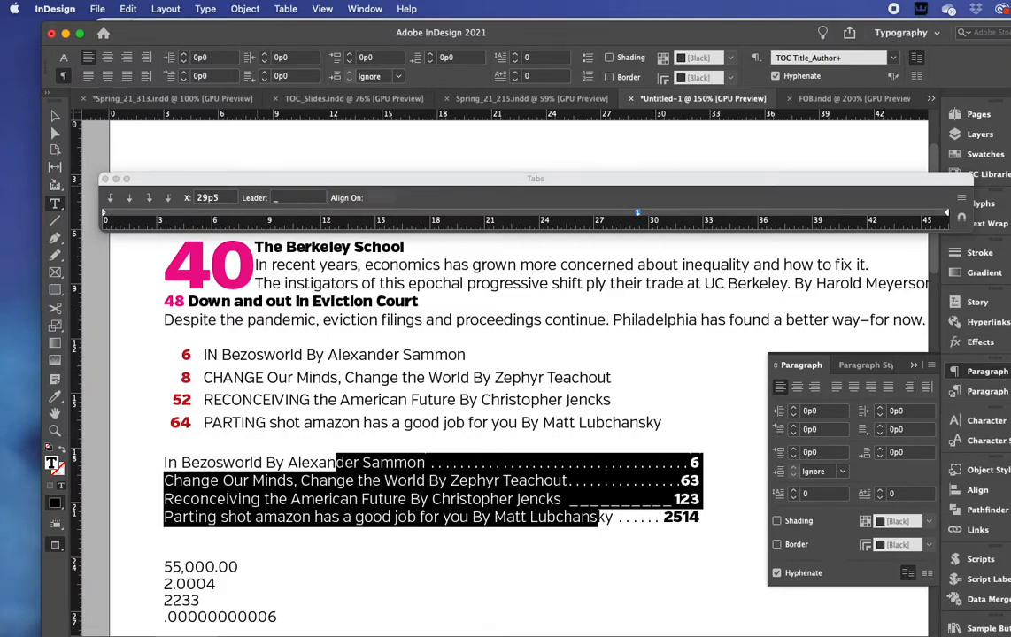
click(306, 197)
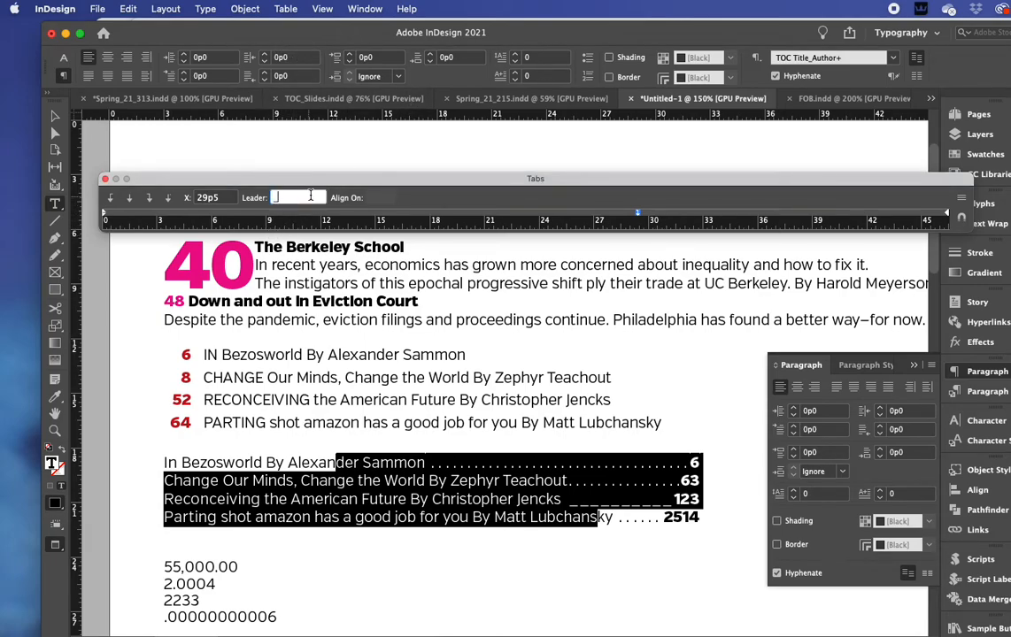
key(Return)
drag(394, 462, 526, 514)
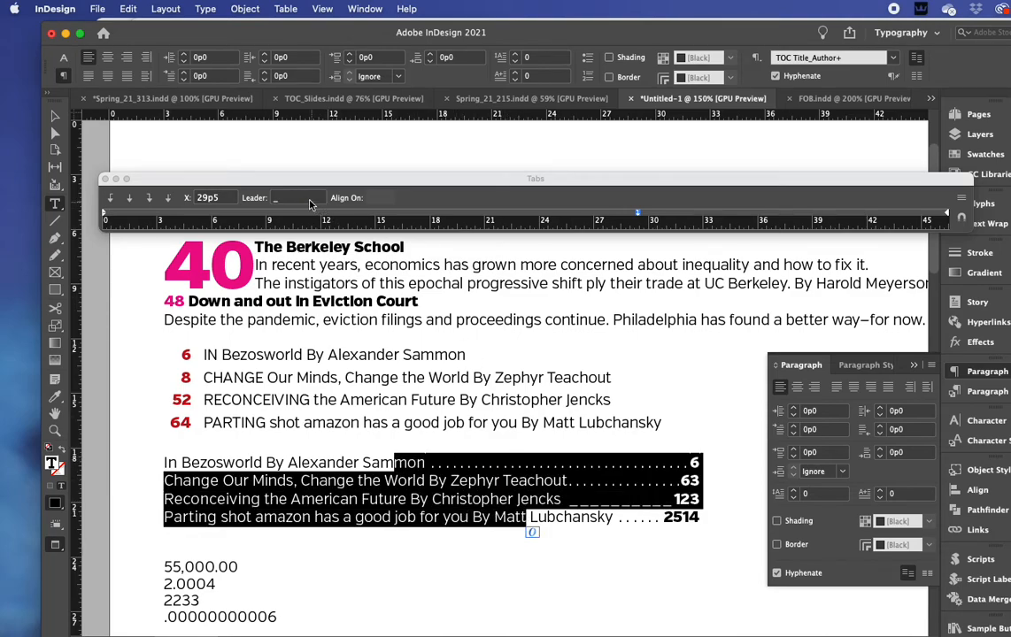
click(171, 173)
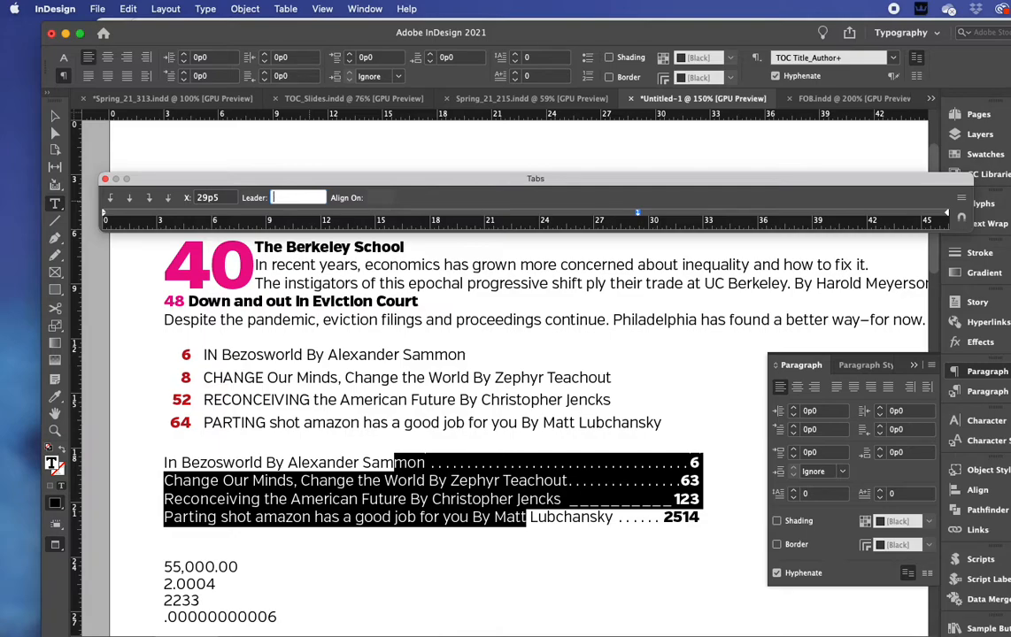
key(Return)
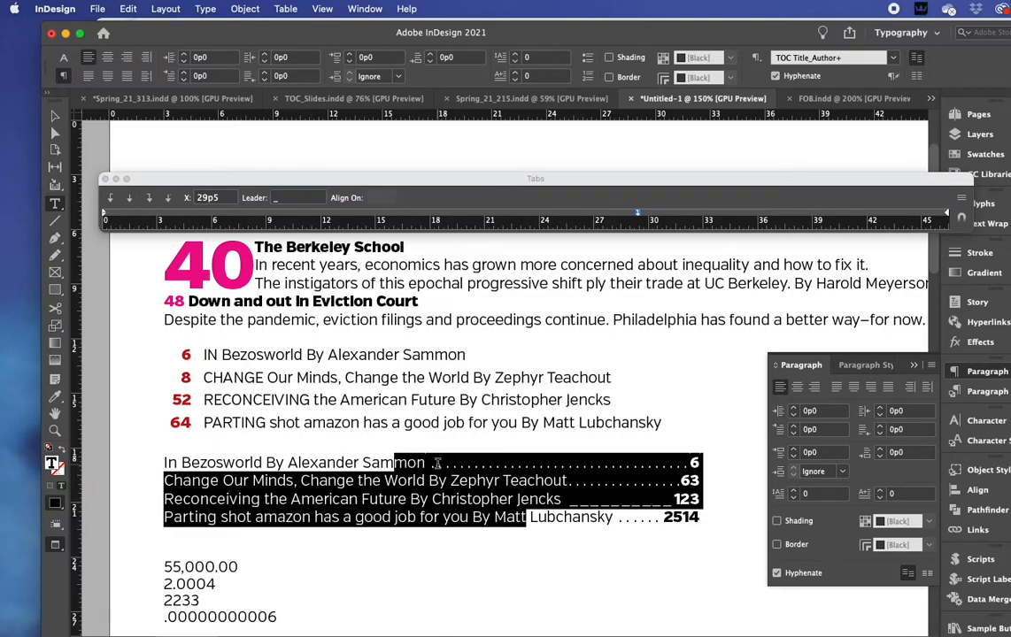
Nudge the shared tab stop of the four black-numbered lines to 29p6 so all take the underscore-and-space leader
click(276, 458)
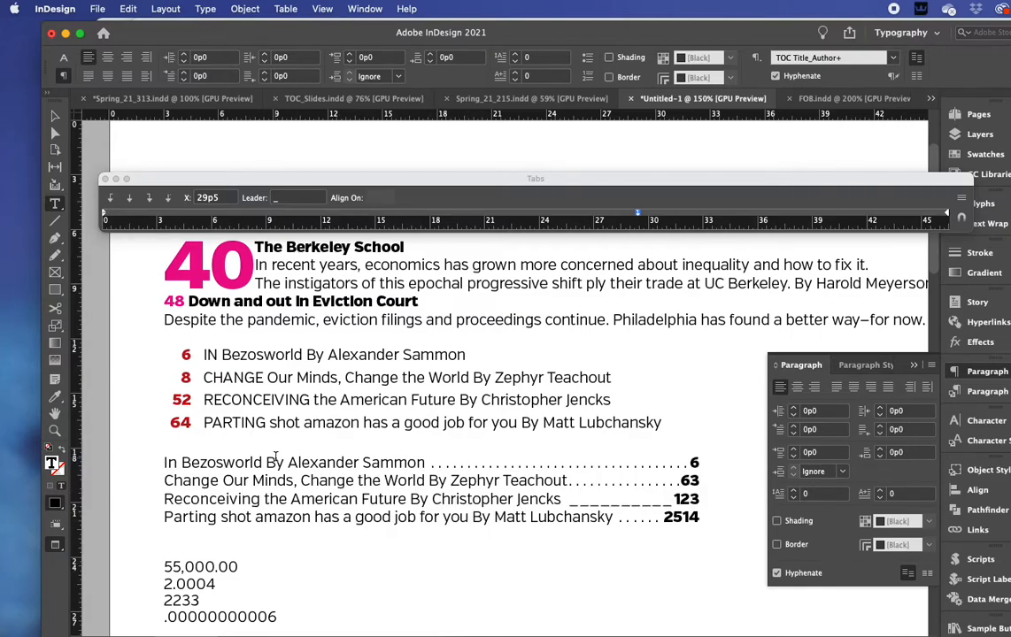
drag(277, 461, 168, 533)
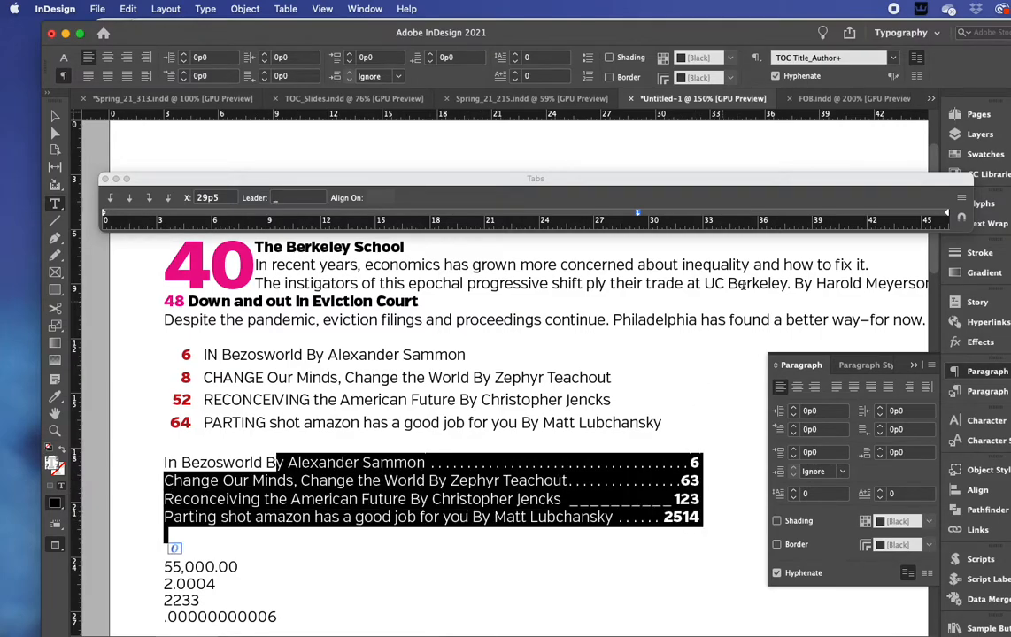
drag(638, 213, 639, 212)
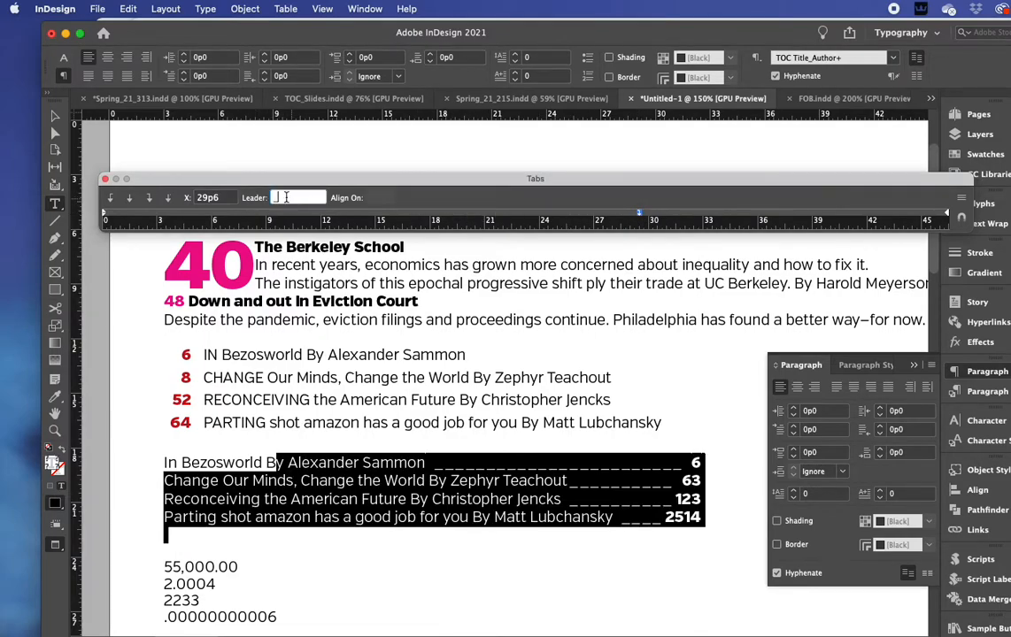
key(Return)
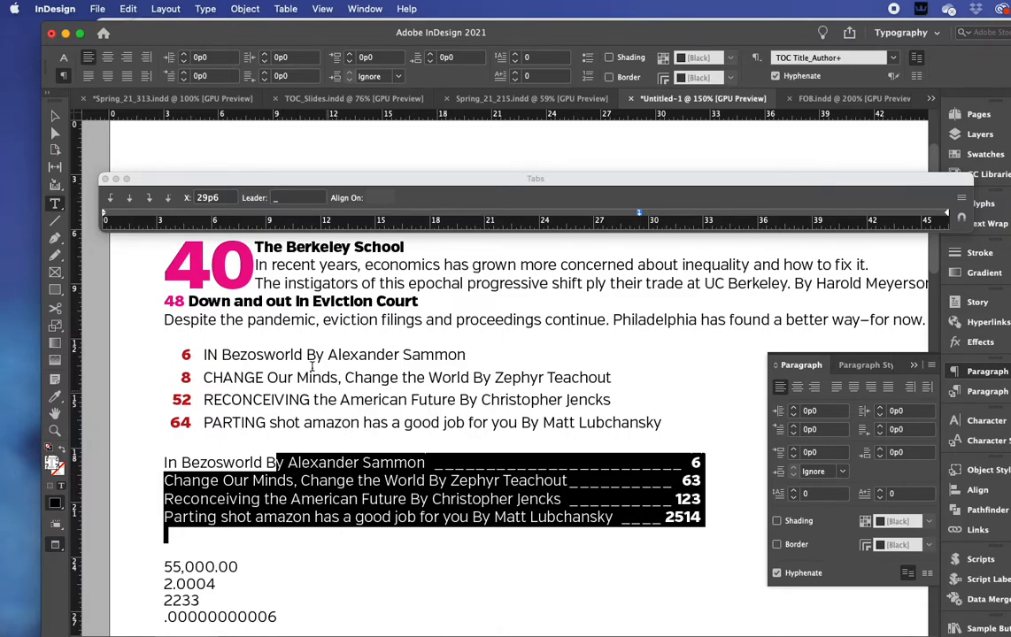
click(303, 198)
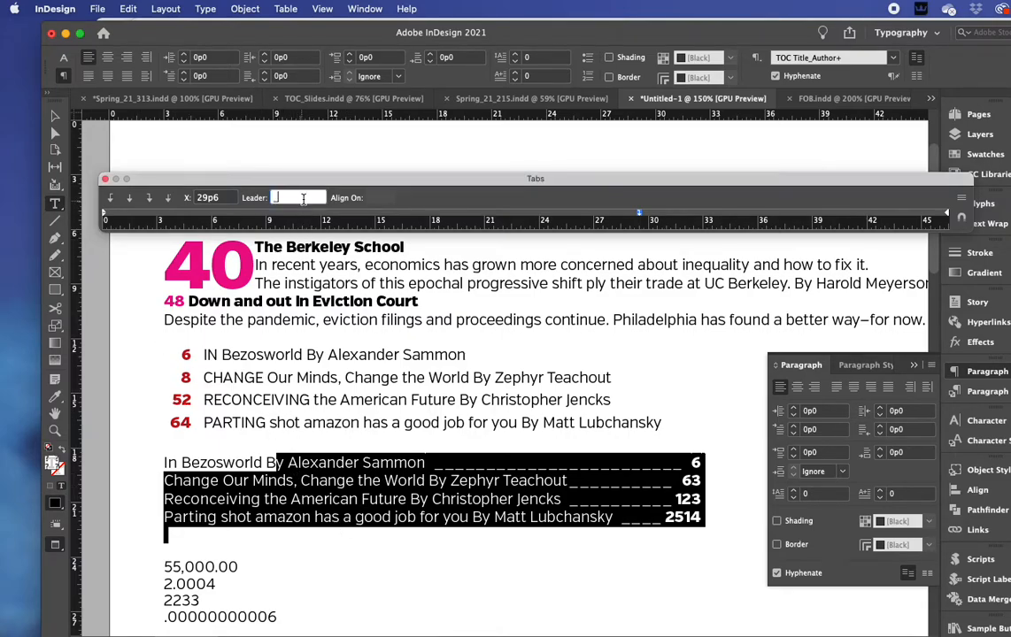
key(ctrl)
key(ctrl)
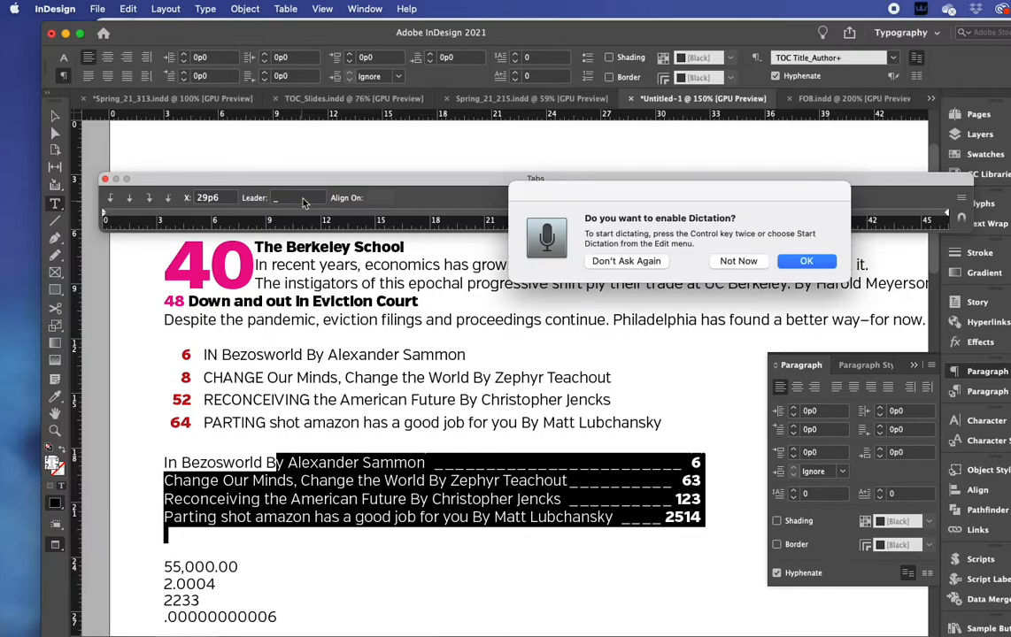
click(751, 262)
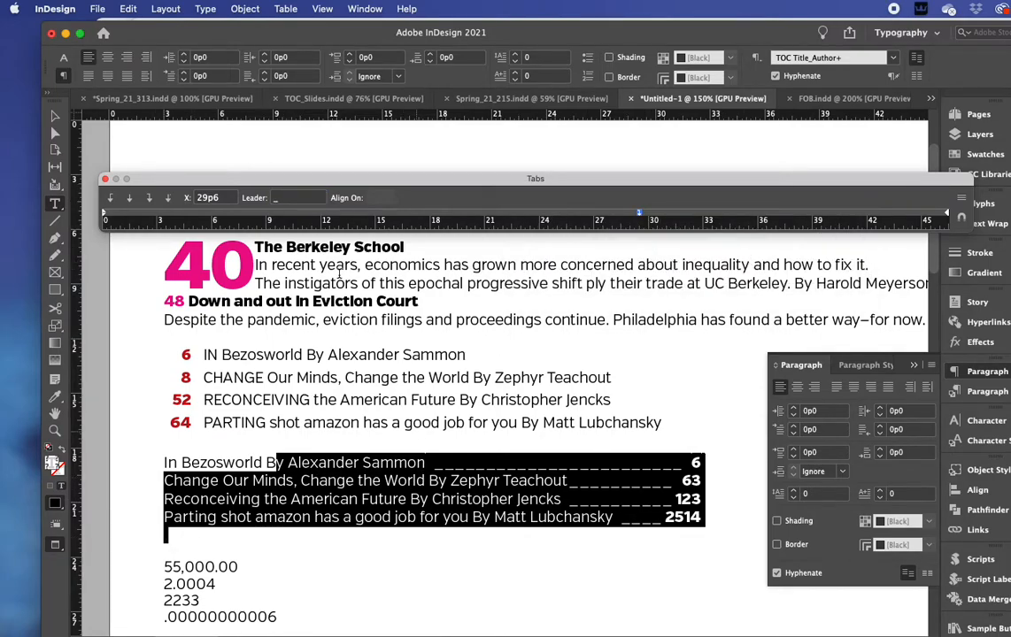
click(301, 200)
drag(303, 199, 189, 181)
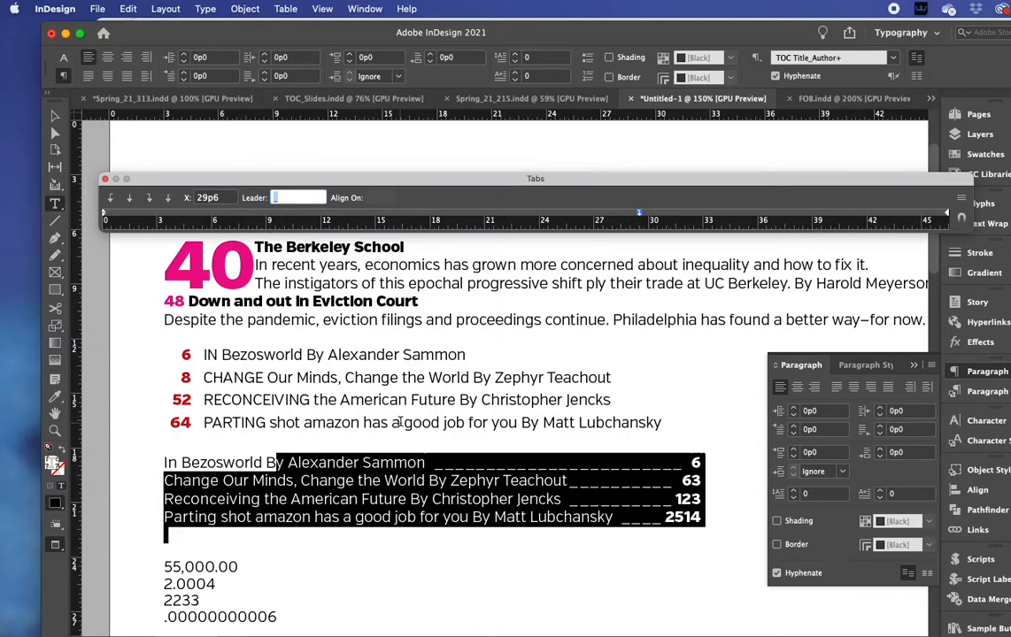
Tighten the spacing of the underscore leader in the "In Bezosworld" line of the black-numbered list
scroll(400, 422, down, 3)
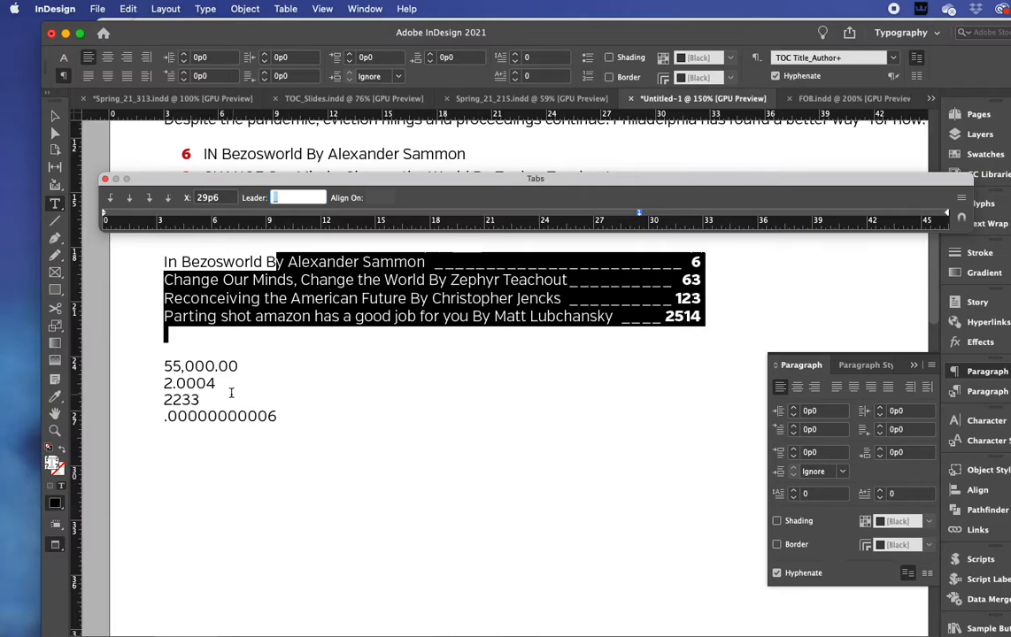
click(442, 261)
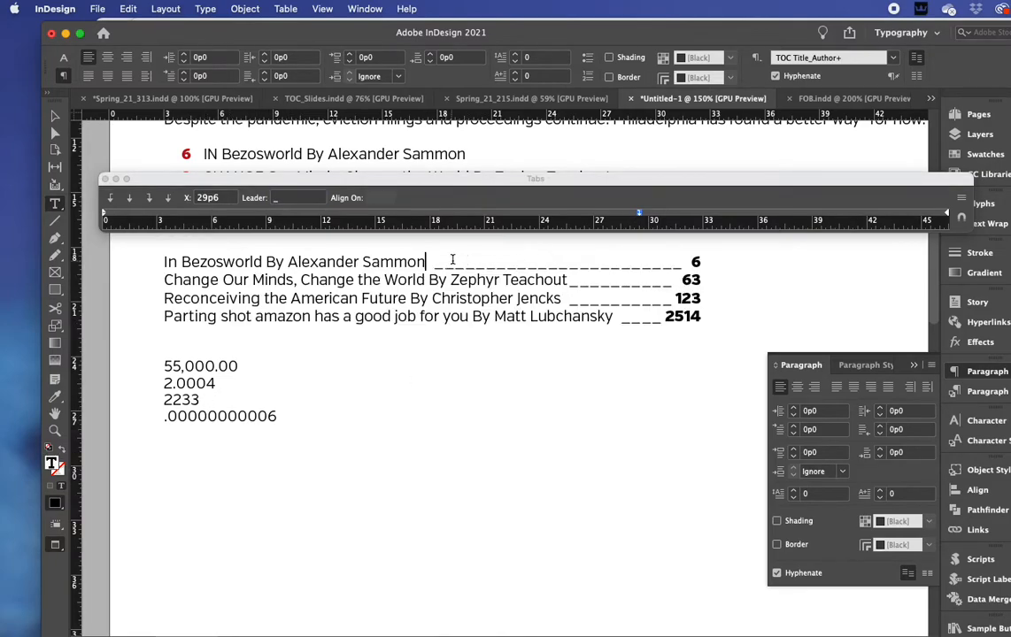
drag(441, 261, 614, 262)
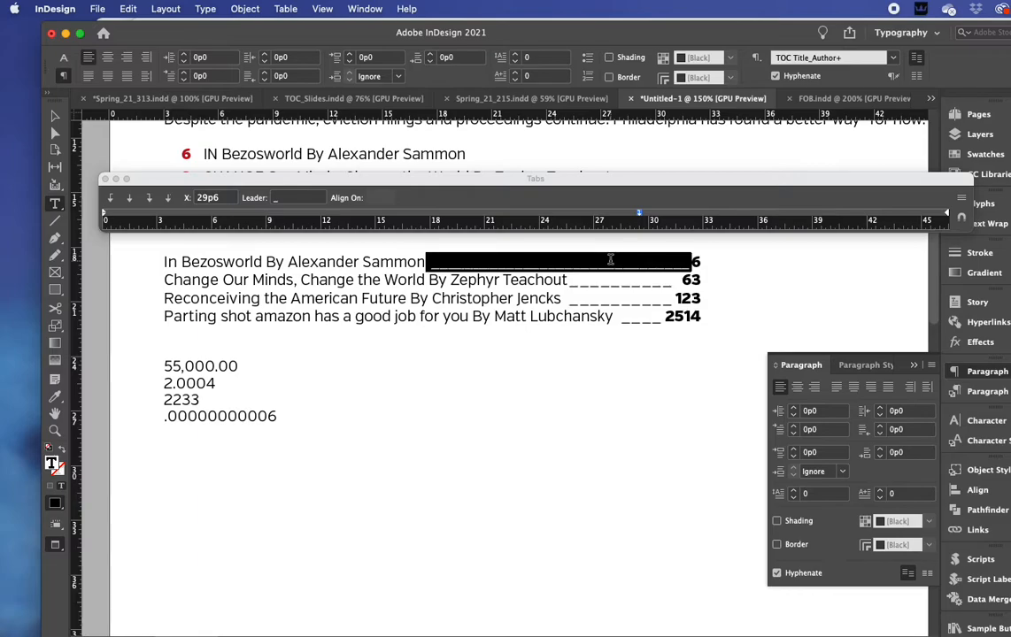
Insert a tab in front of each of the four decimal numbers below the list
click(230, 414)
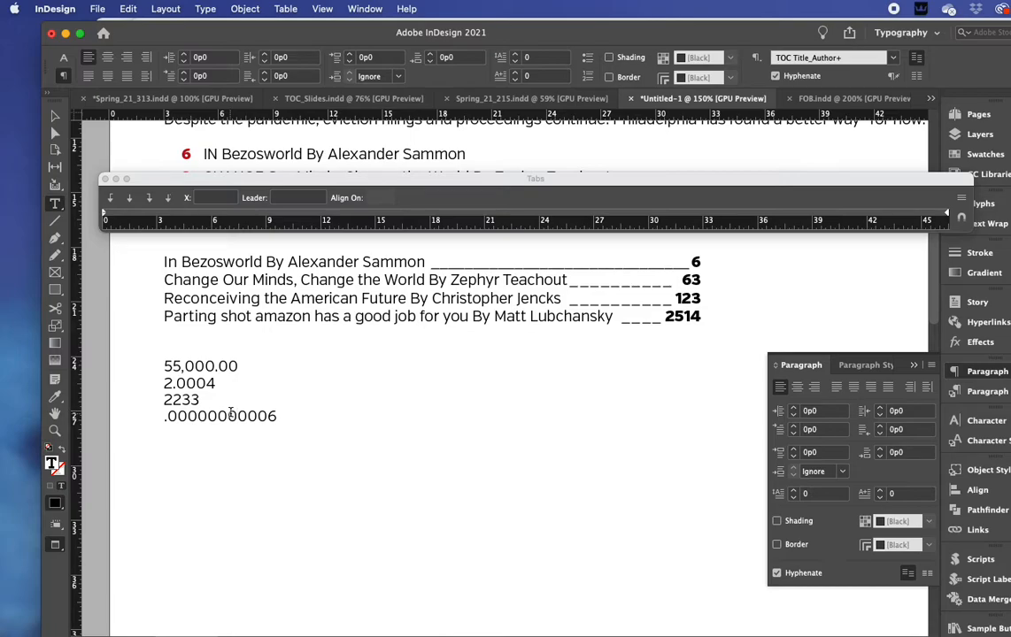
click(165, 366)
key(Tab)
click(163, 383)
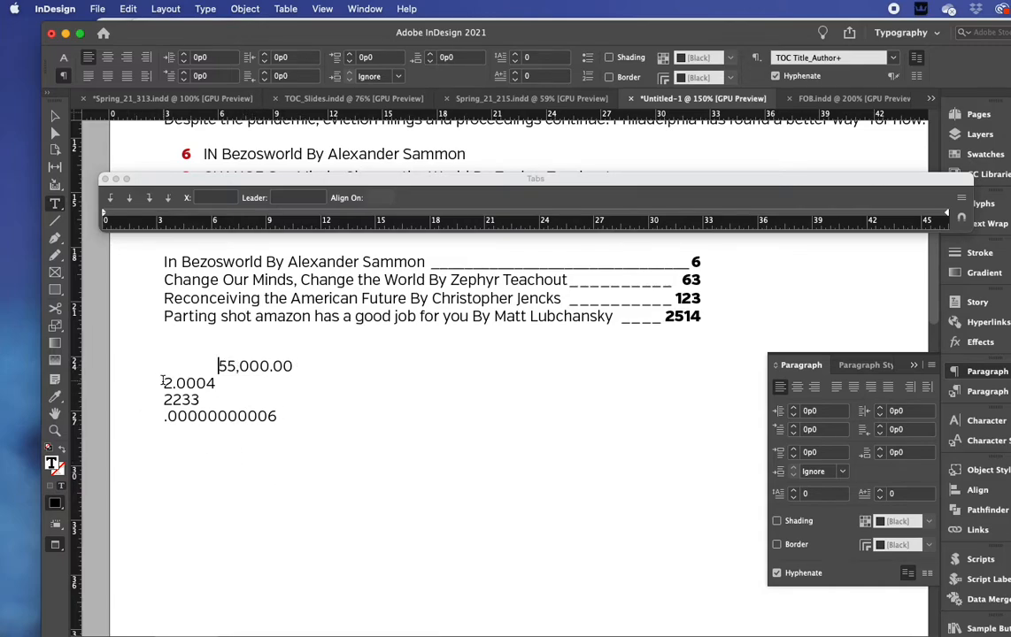
key(Tab)
click(164, 401)
key(Tab)
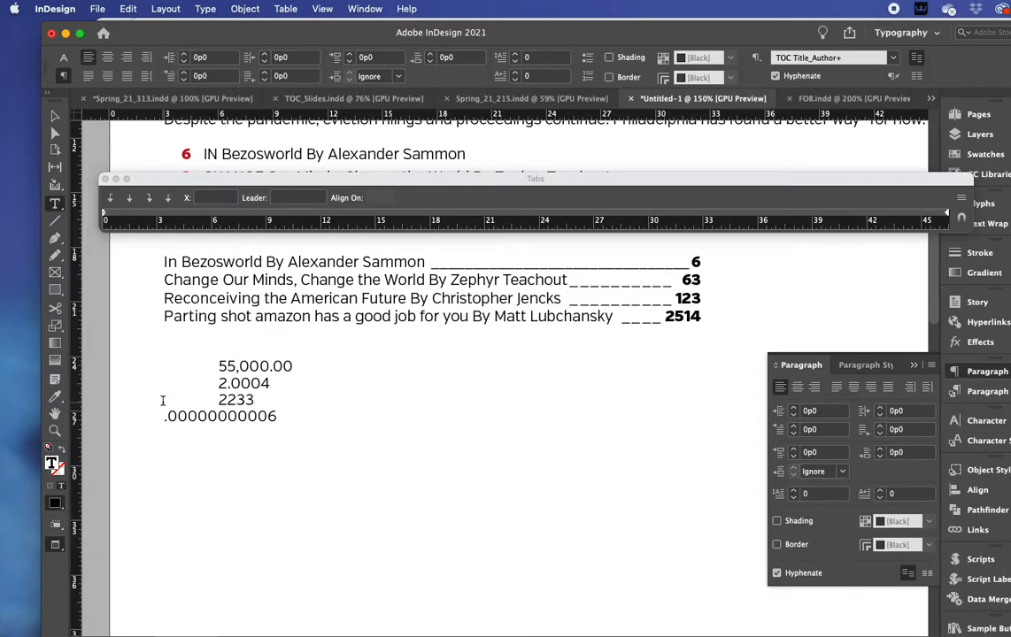
click(162, 416)
key(Tab)
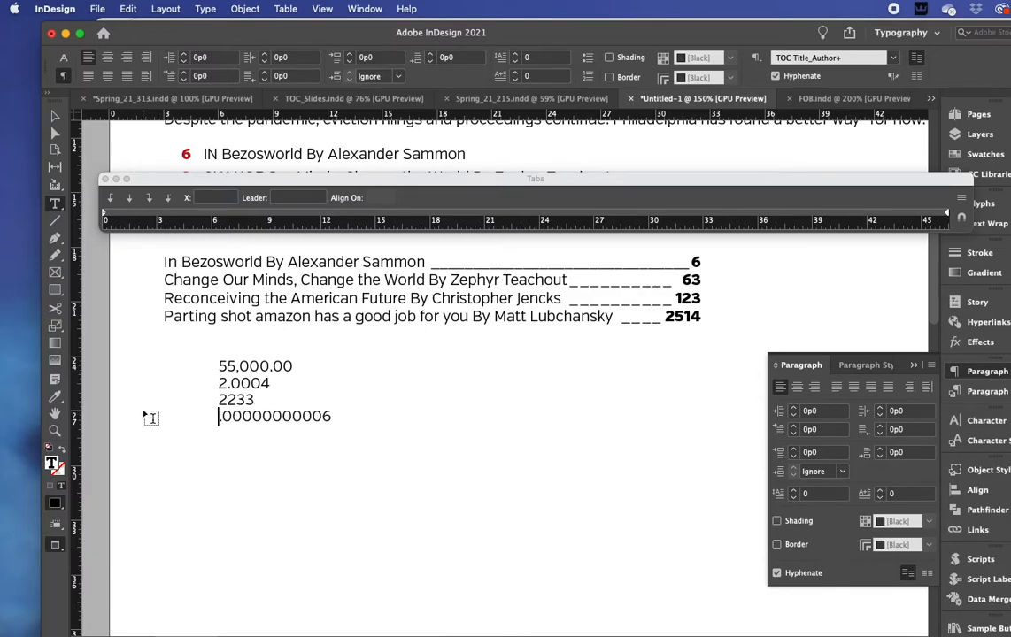
Add a decimal tab stop at 17p5, aligned on a period, to the last number line
click(171, 198)
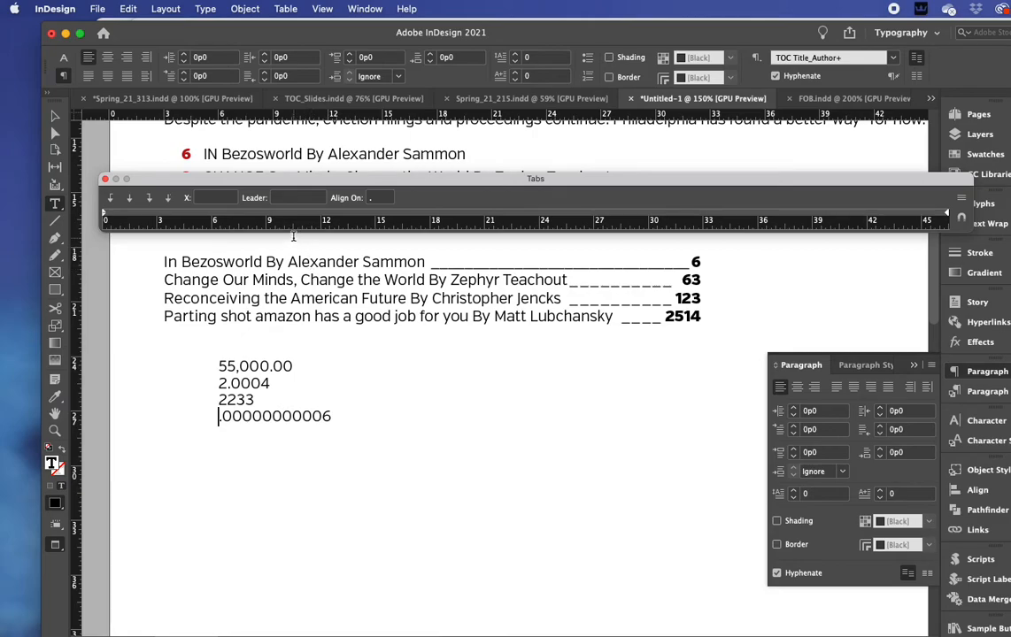
click(414, 217)
drag(414, 217, 419, 214)
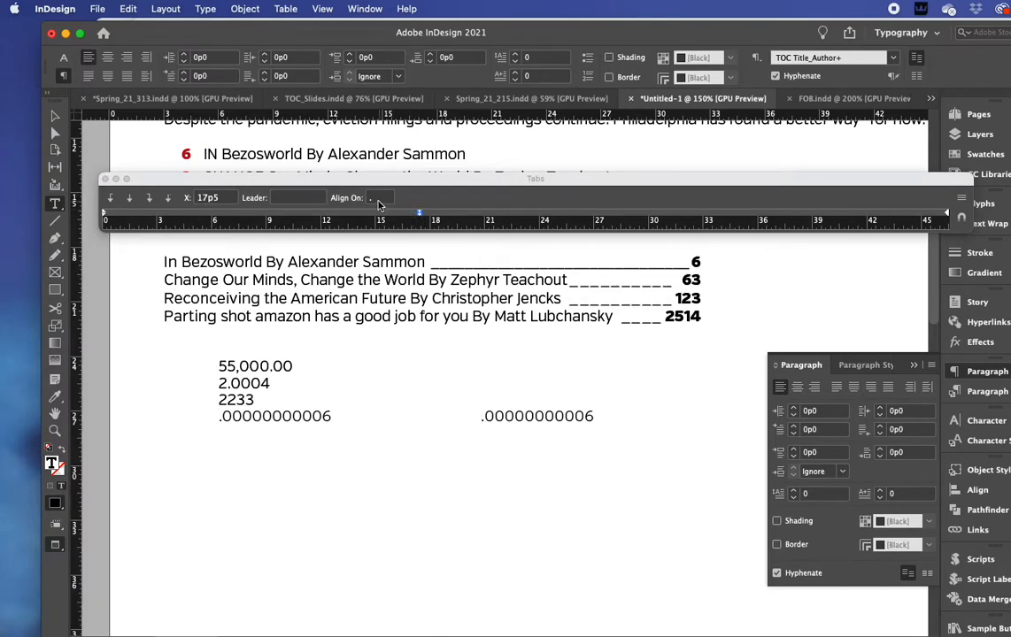
Apply the 17p5 period-aligned decimal tab stop to all four number lines
drag(236, 365, 372, 413)
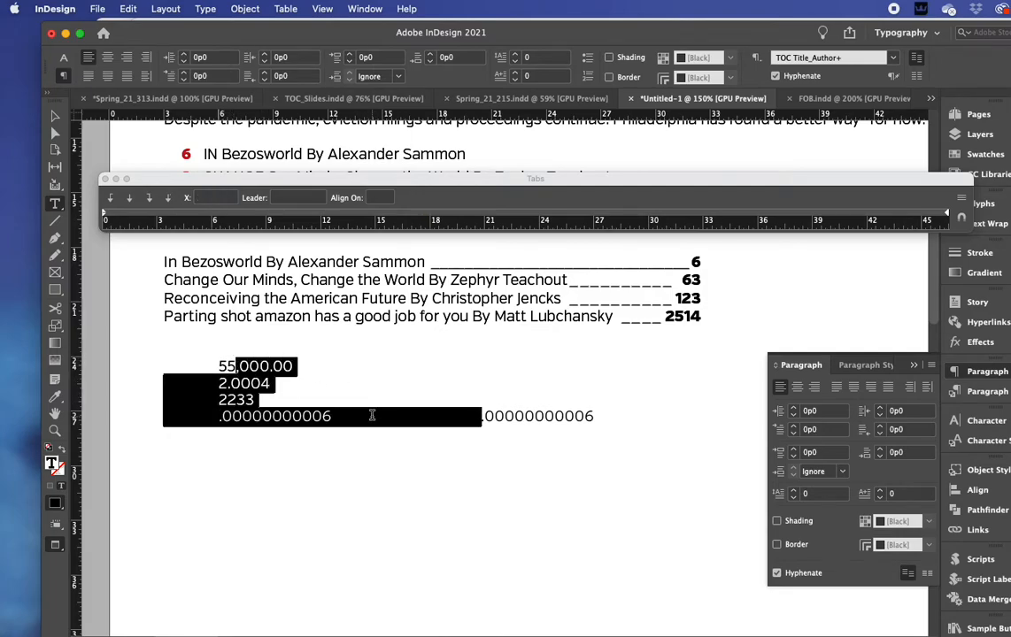
click(419, 212)
drag(418, 212, 418, 212)
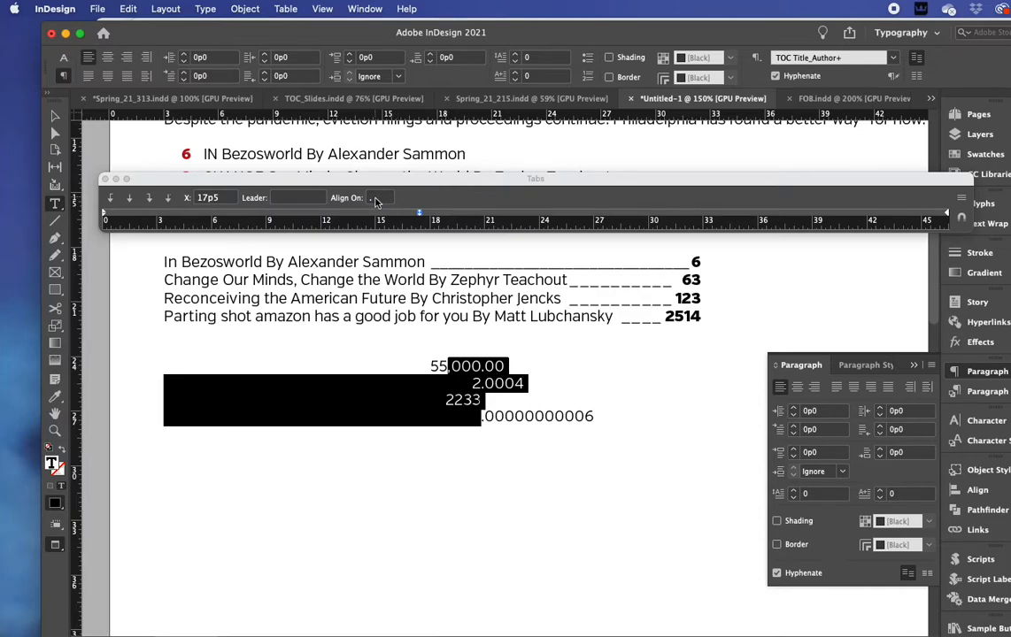
drag(318, 175, 317, 164)
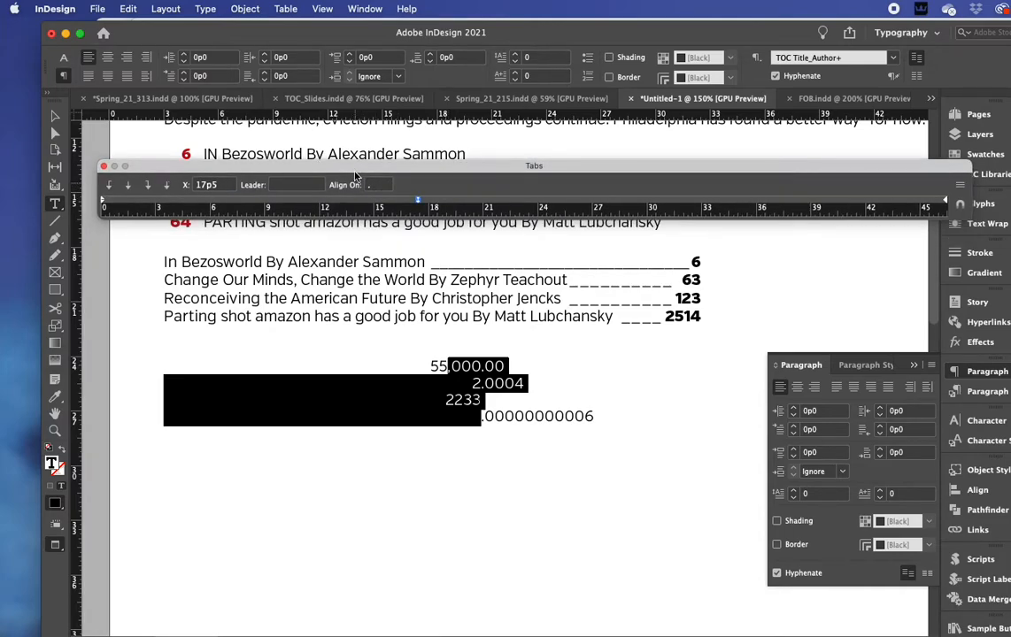
Shorten the last number by three zeros to .00000006
click(514, 416)
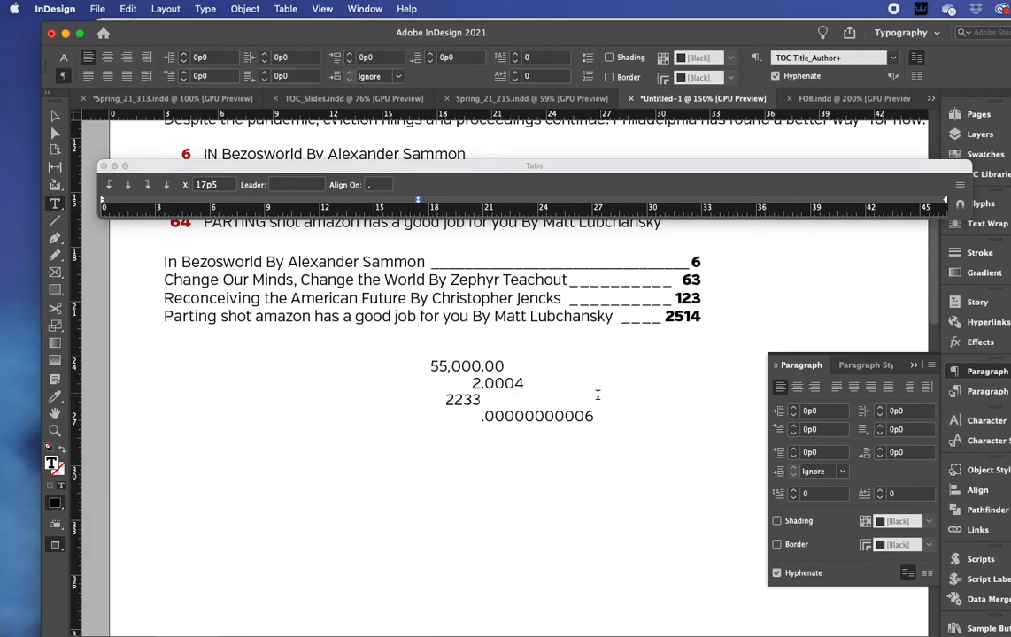
key(BackSpace)
key(BackSpace)
key(BackSpace)
Insert 3434 into the decimals of the second number so it reads 2.03434004
click(495, 384)
text(fcd)
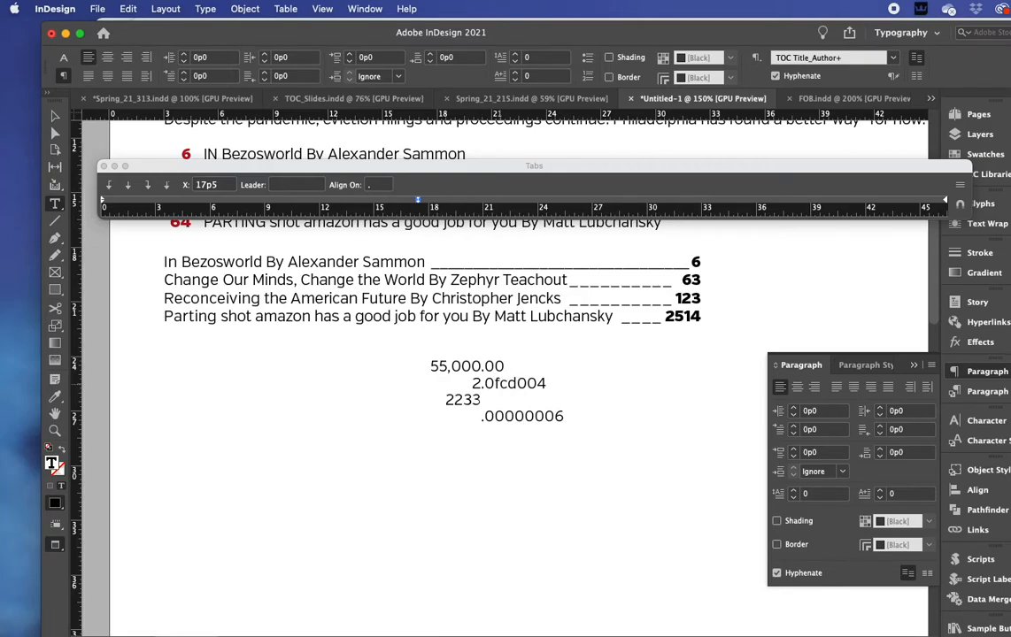
key(BackSpace)
key(BackSpace)
key(BackSpace)
text(3434)
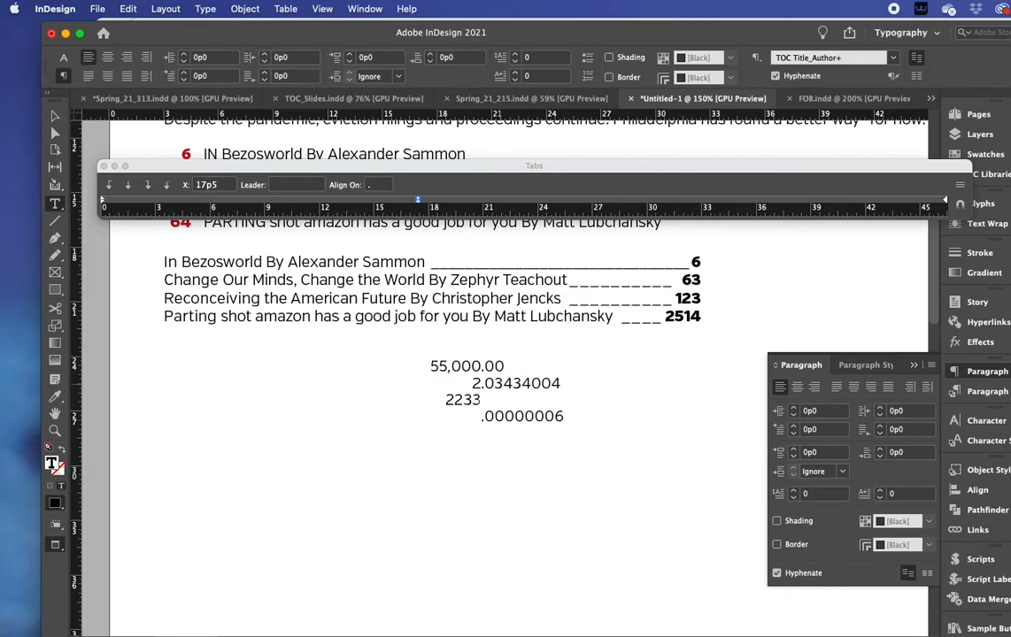
Insert 3434 after the first digit of the top number so it reads 534345,000.00
click(439, 366)
text(3434)
drag(446, 400, 463, 400)
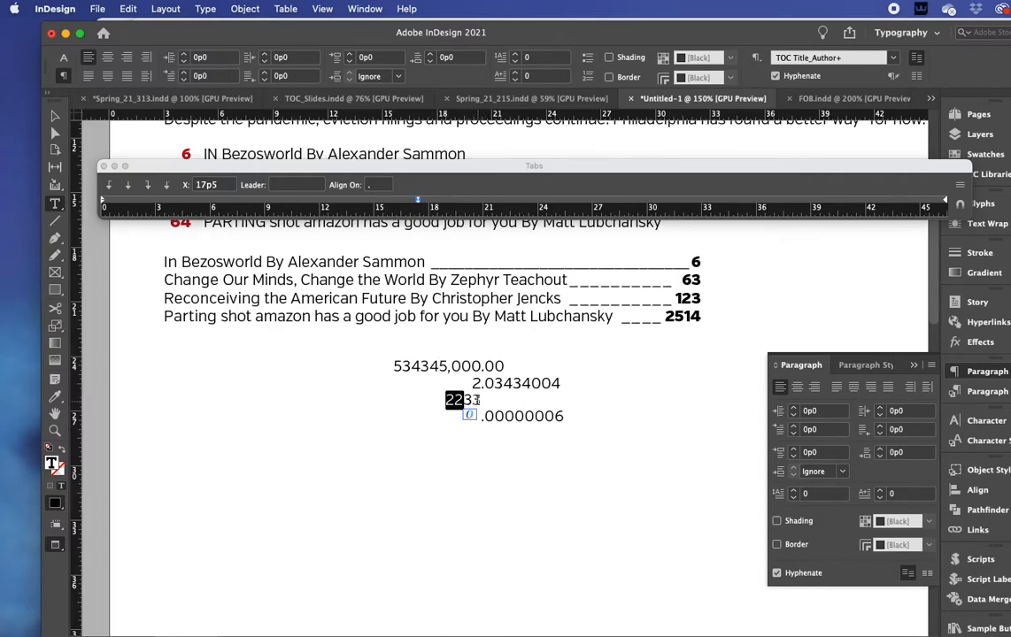
click(463, 400)
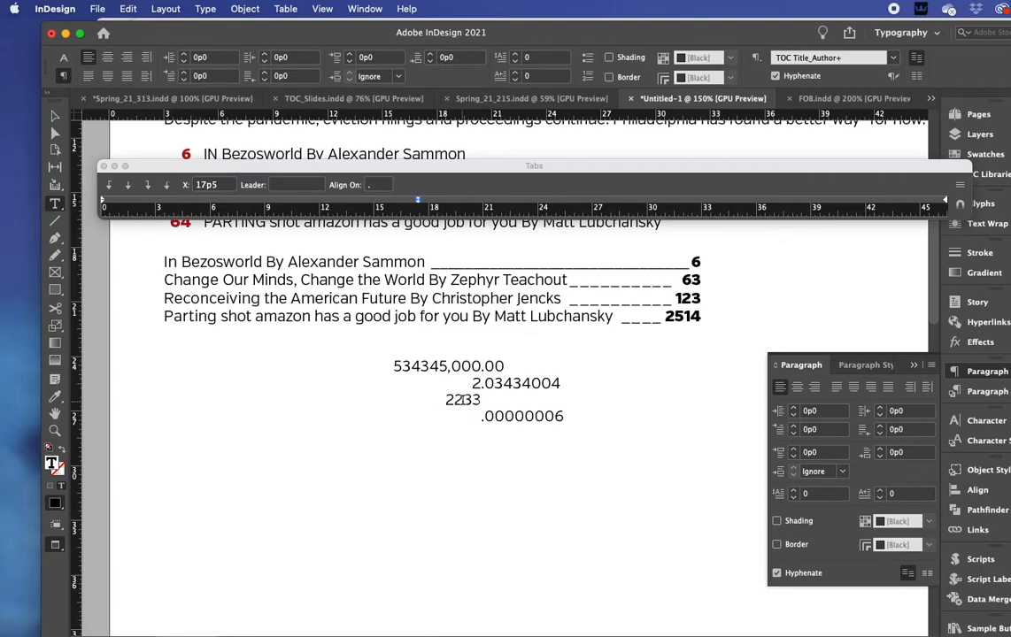